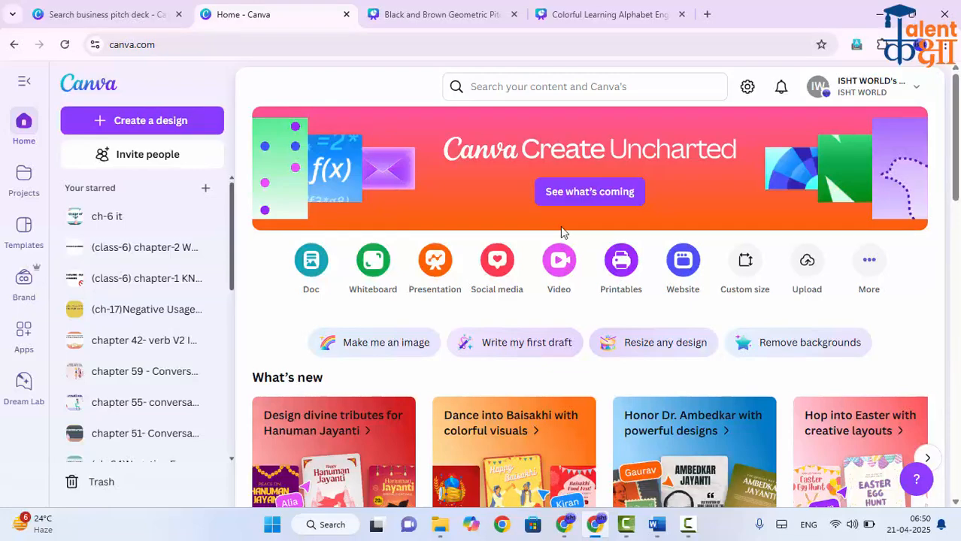
Look through the recent designs on the Canva home page, from presentations to social media posts
scroll(541, 227, "down", 6)
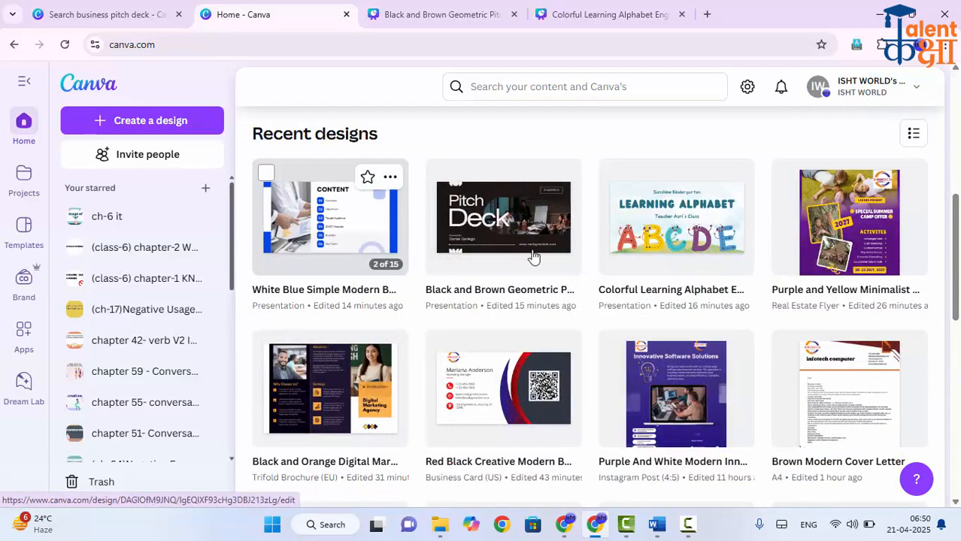
scroll(546, 250, "down", 3)
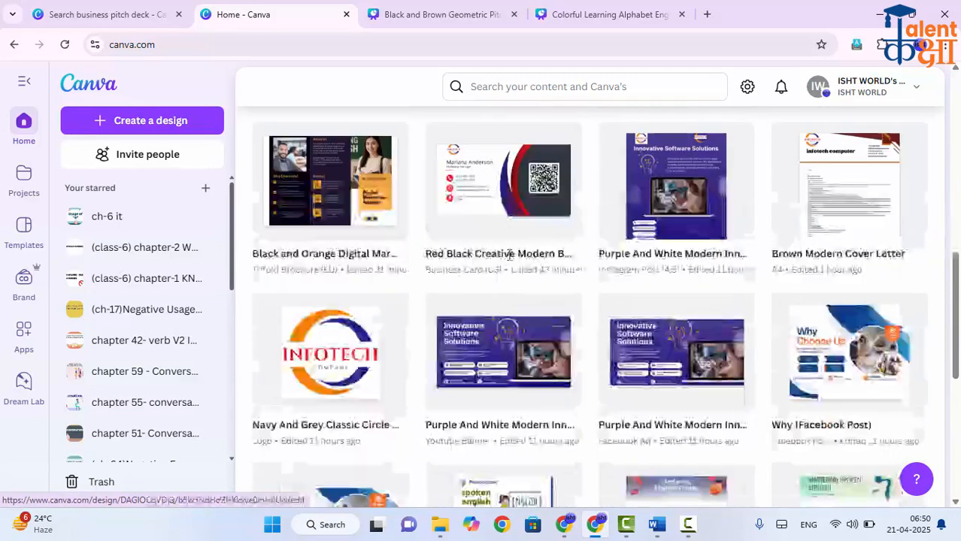
scroll(511, 315, "down", 2)
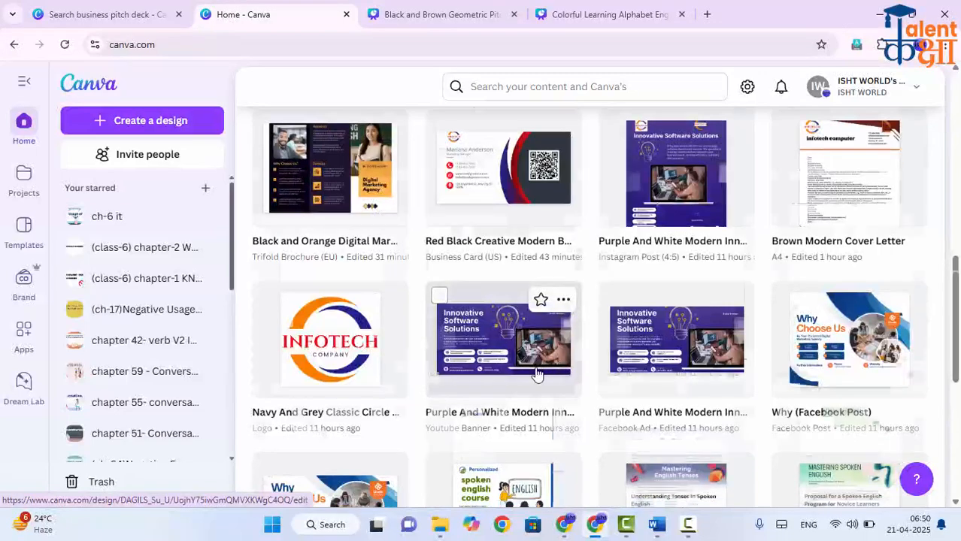
scroll(531, 368, "down", 2)
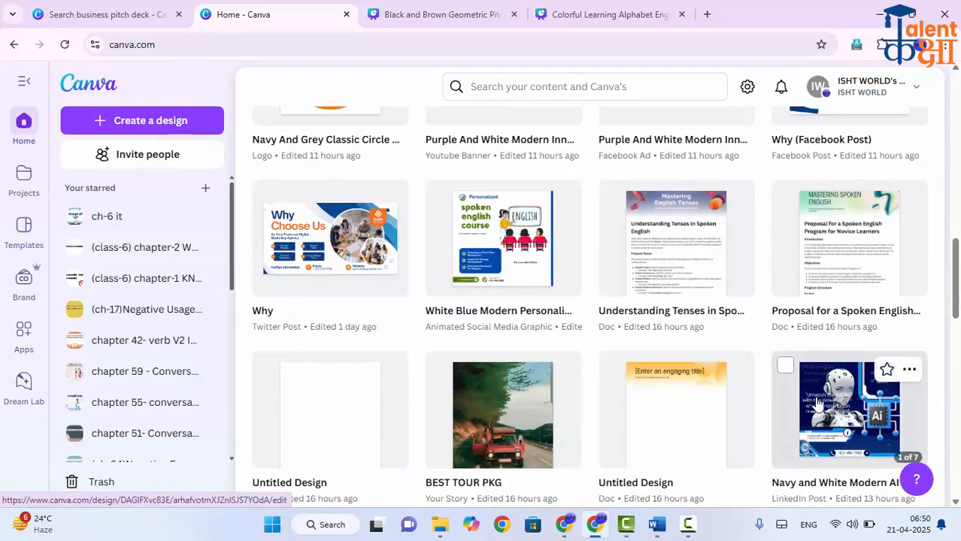
scroll(661, 322, "down", 4)
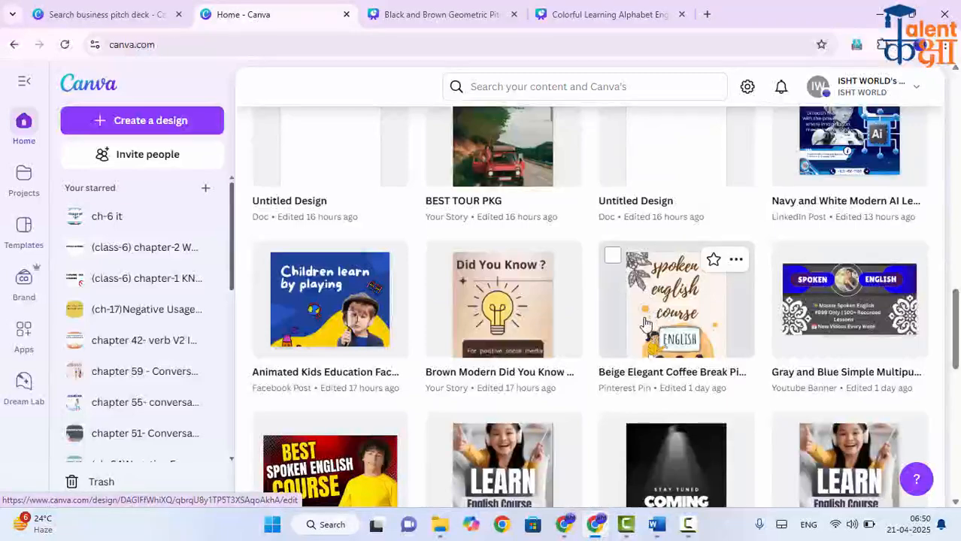
scroll(645, 323, "down", 4)
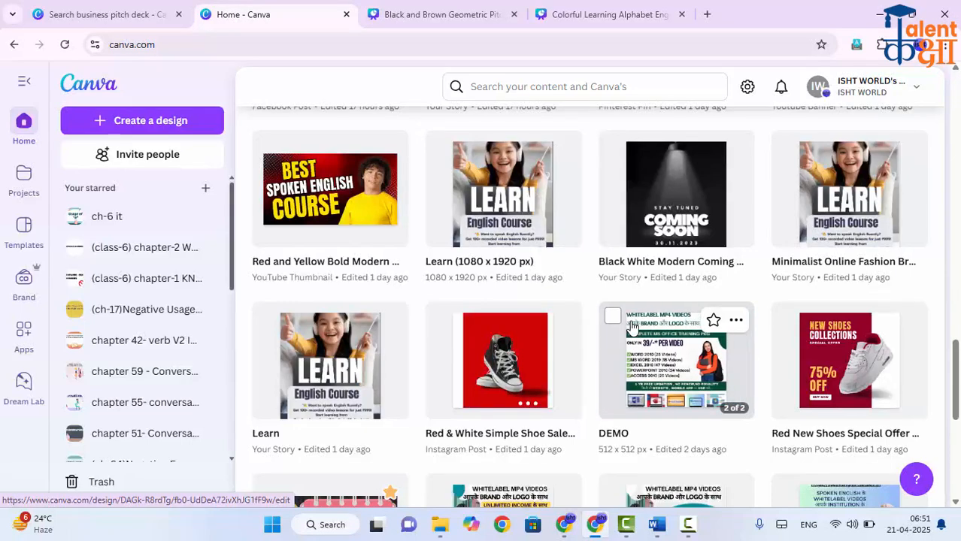
Search Google for "coke" in a new browser tab and show the image results
left_click(707, 15)
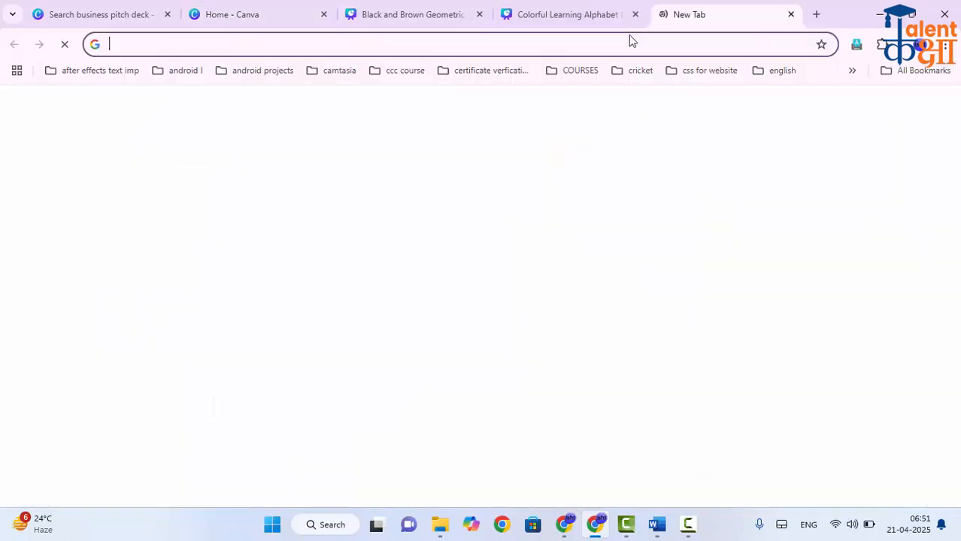
type("cok")
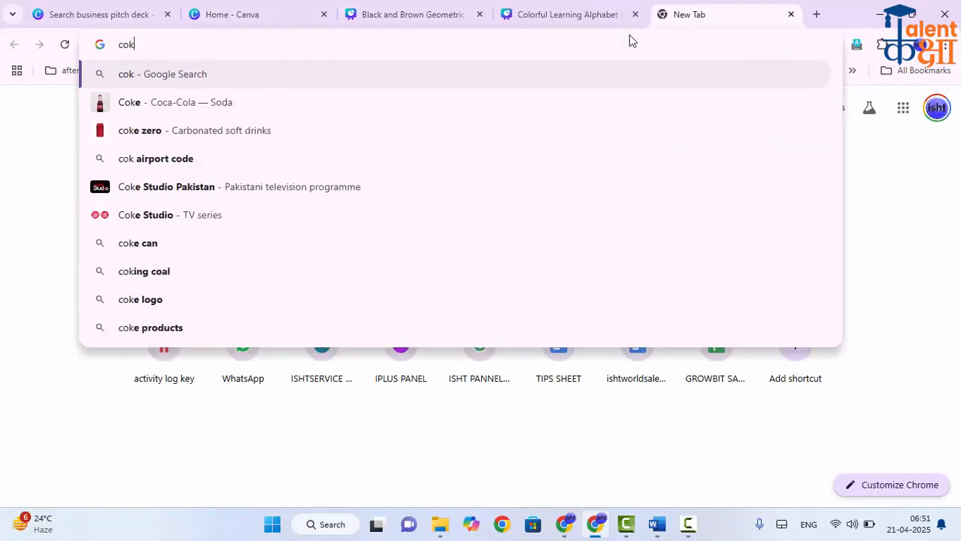
type("e")
key("Return")
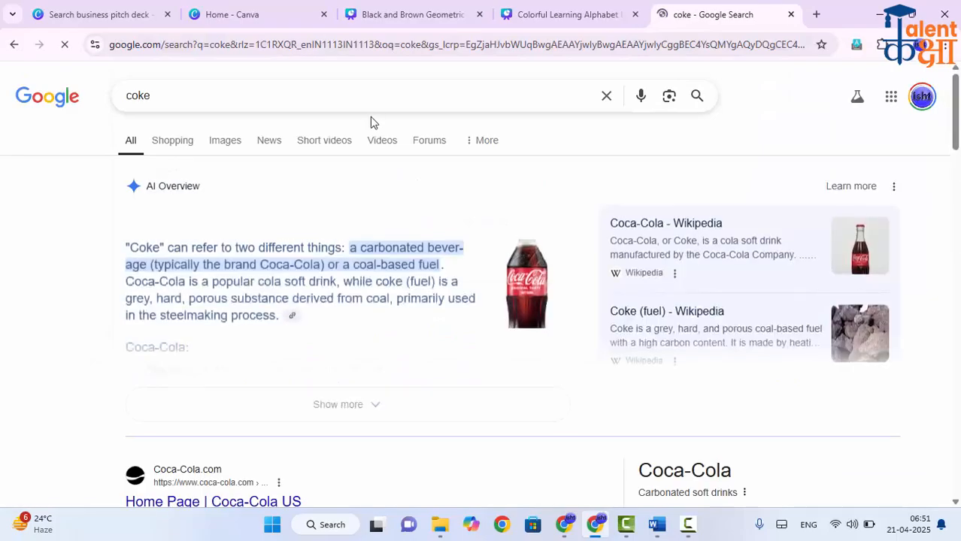
left_click(241, 143)
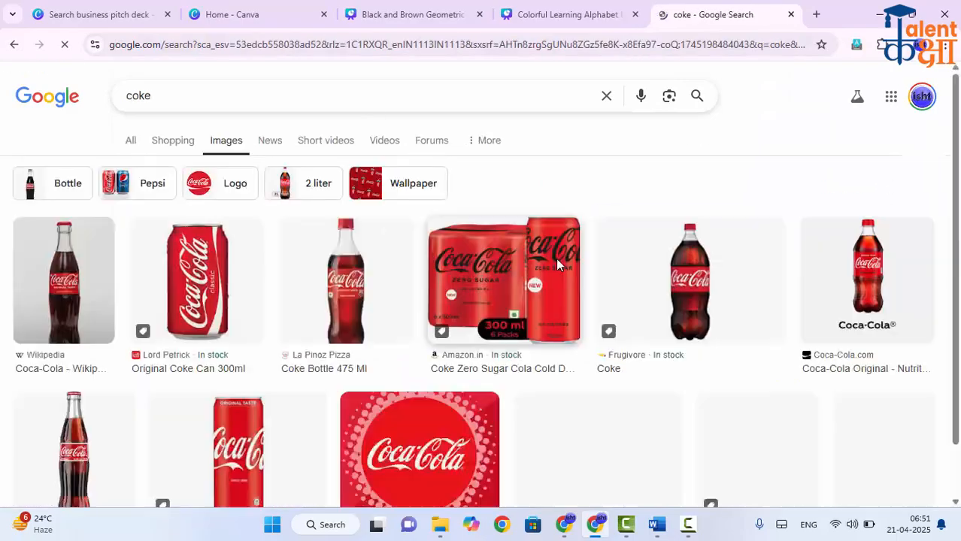
Examine the Coke image results for the brand's colours, logo and product packaging
scroll(556, 258, "down", 10)
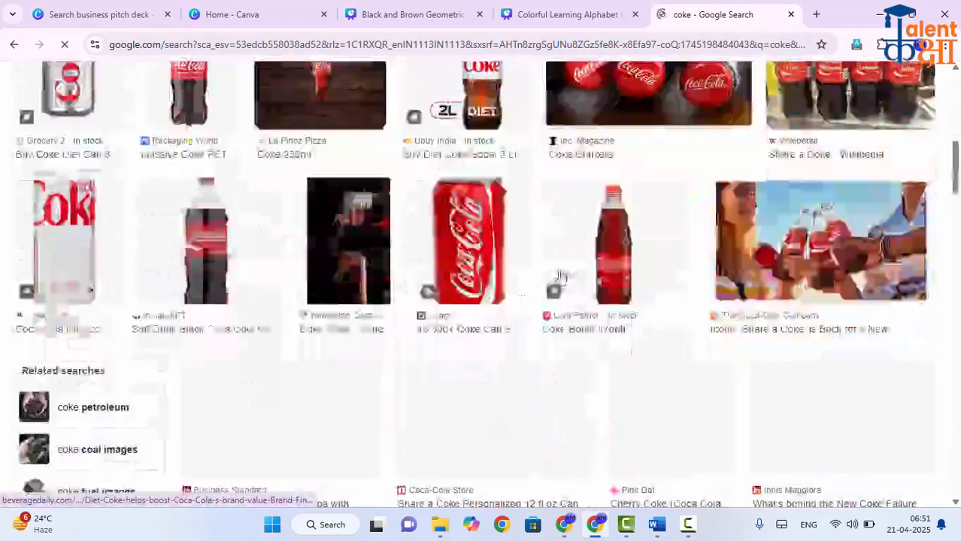
scroll(560, 277, "up", 5)
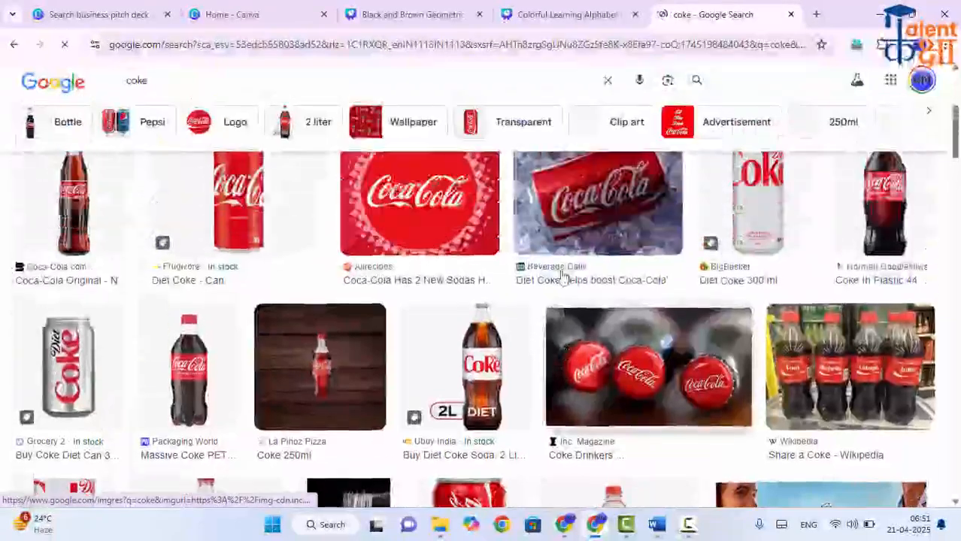
scroll(564, 275, "up", 1)
scroll(562, 256, "down", 6)
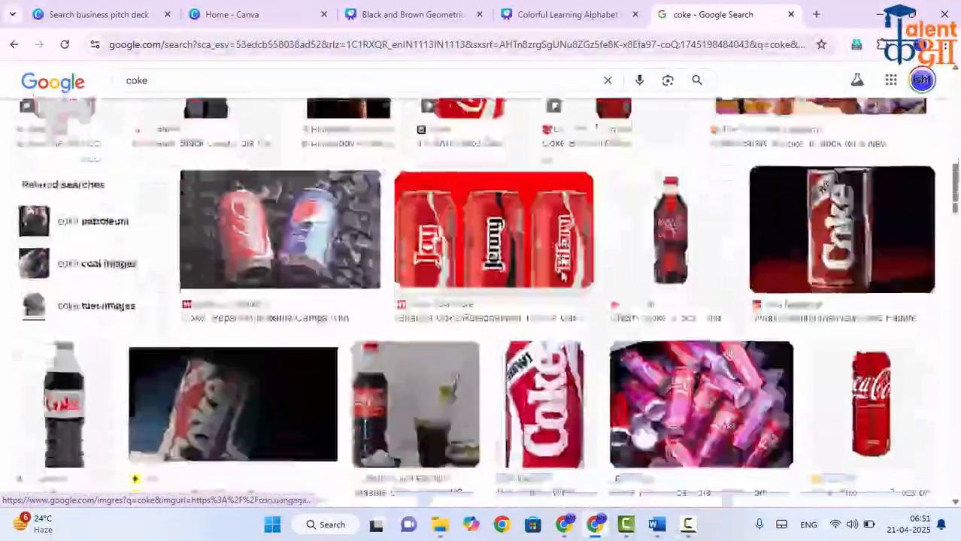
scroll(563, 264, "down", 5)
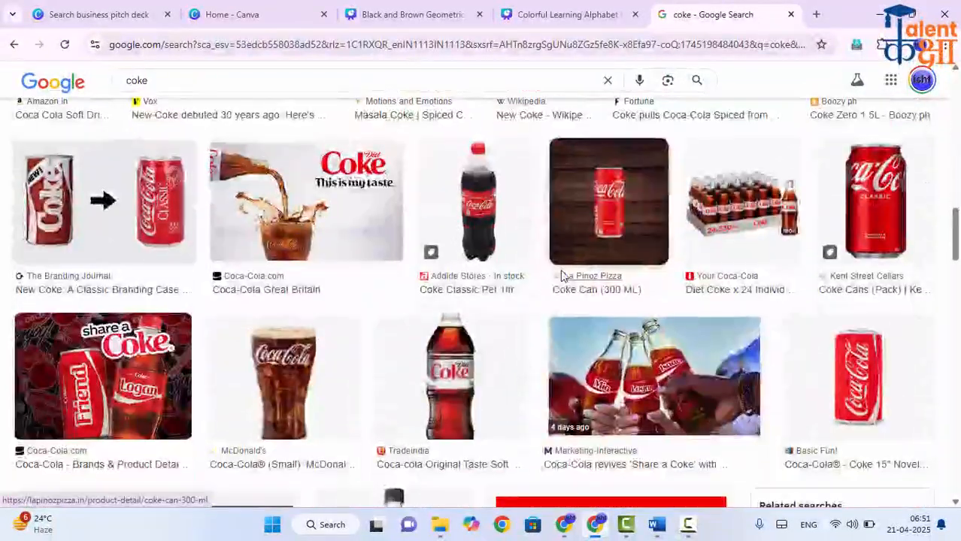
scroll(563, 276, "down", 3)
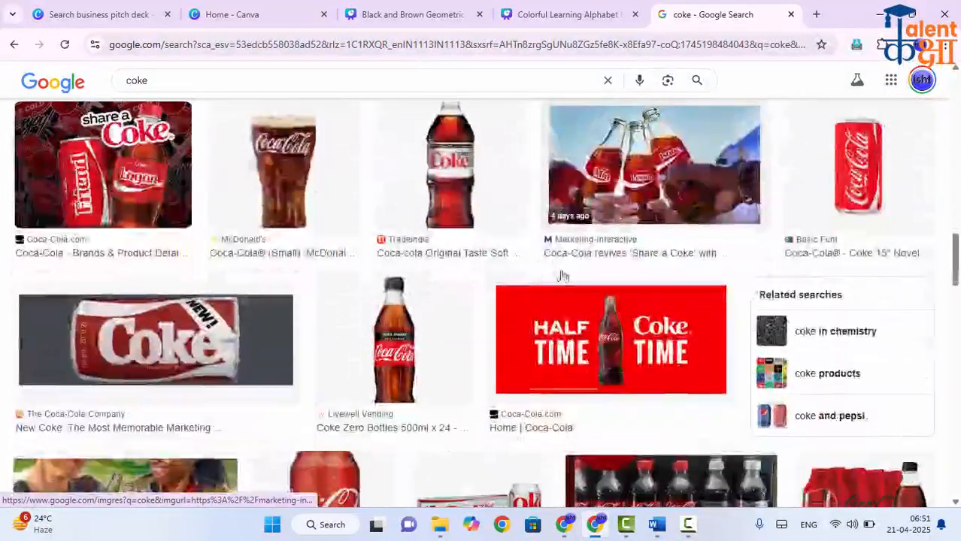
scroll(562, 277, "down", 2)
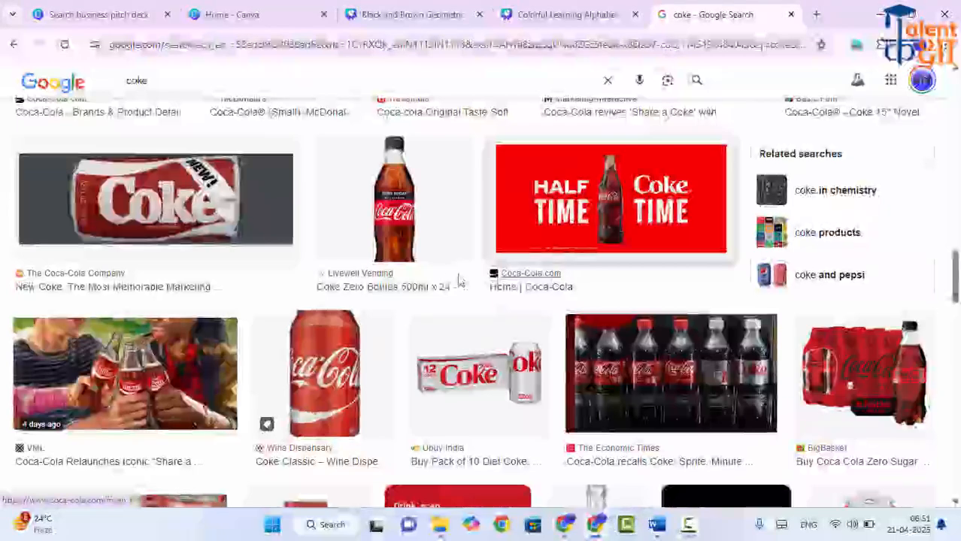
scroll(333, 289, "down", 1)
scroll(333, 290, "down", 4)
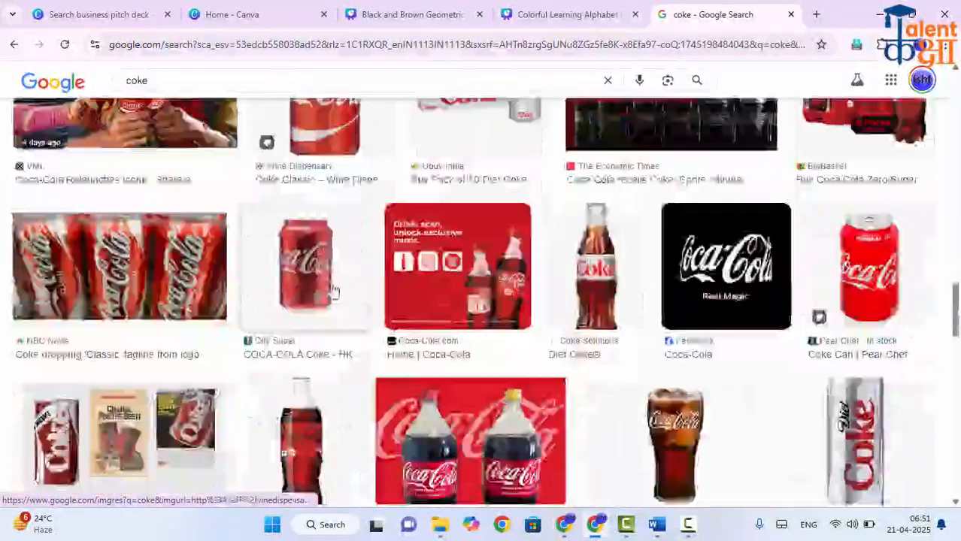
scroll(333, 289, "down", 3)
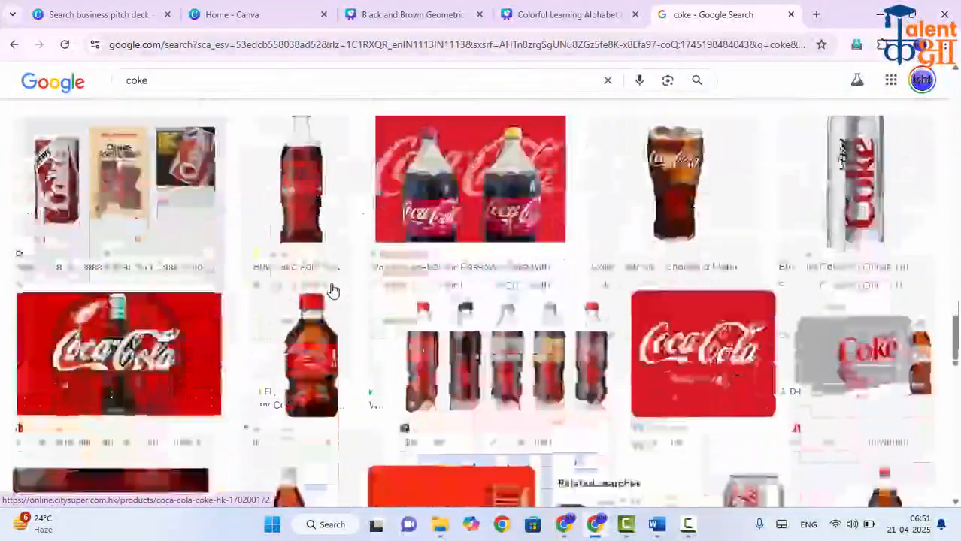
scroll(438, 157, "up", 7)
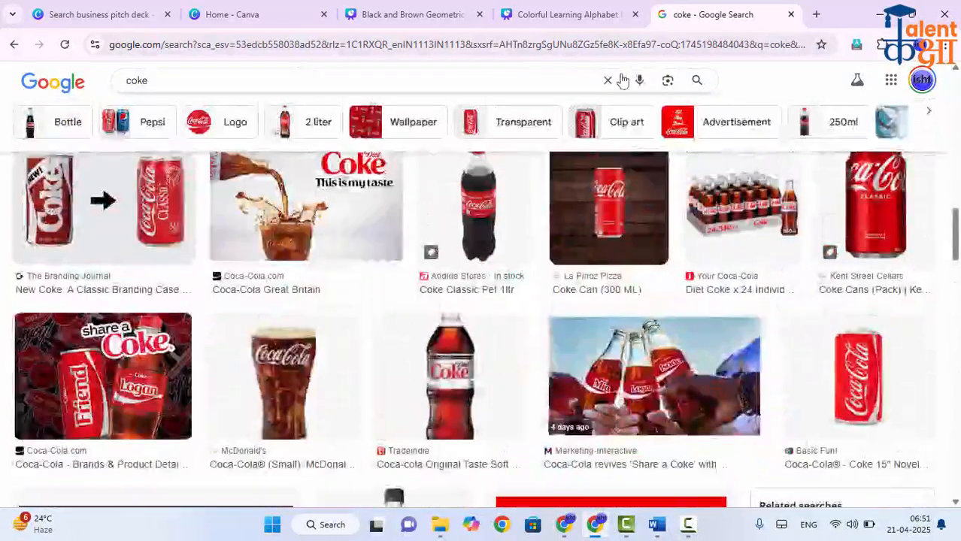
Search Google Images for "samsung" and look through the phone pictures
left_click(607, 80)
type("sa")
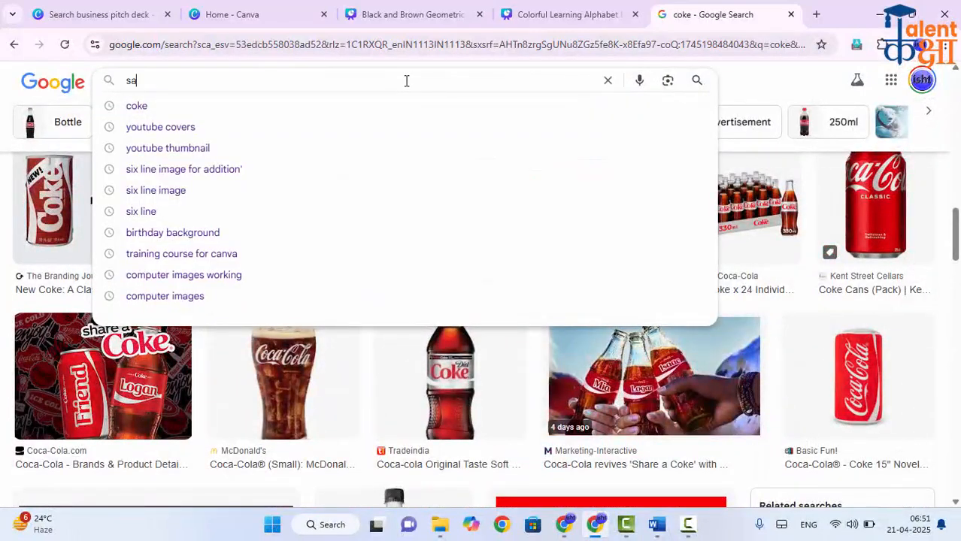
type("msung")
key("Return")
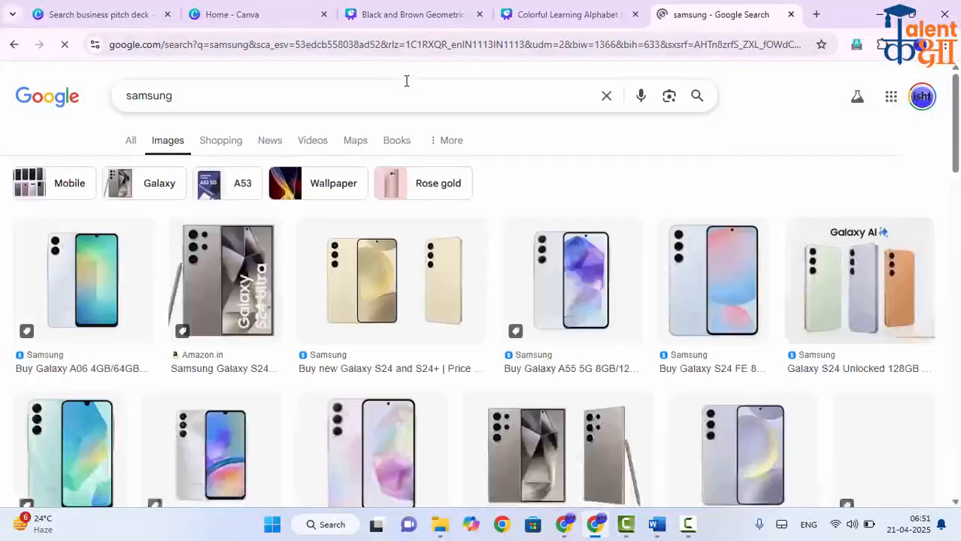
scroll(461, 171, "down", 5)
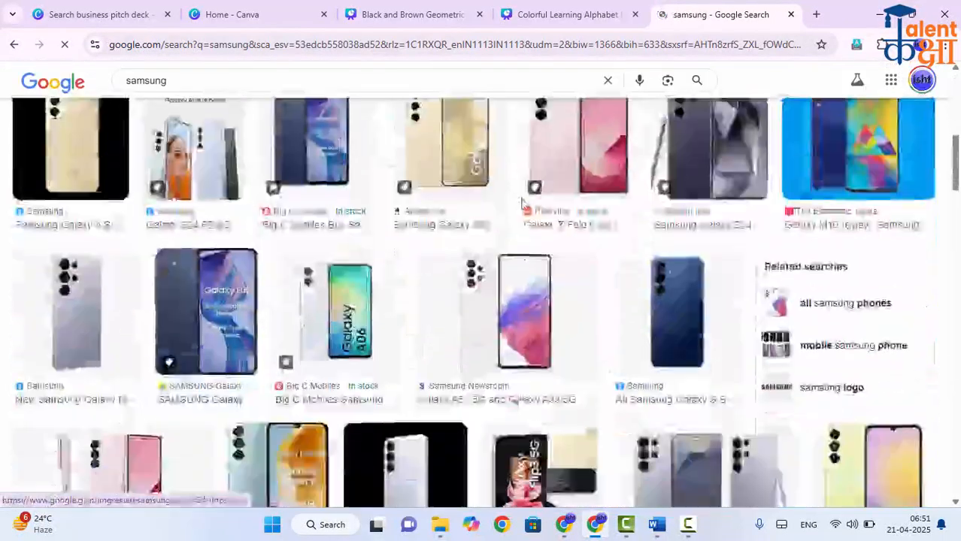
scroll(522, 209, "down", 4)
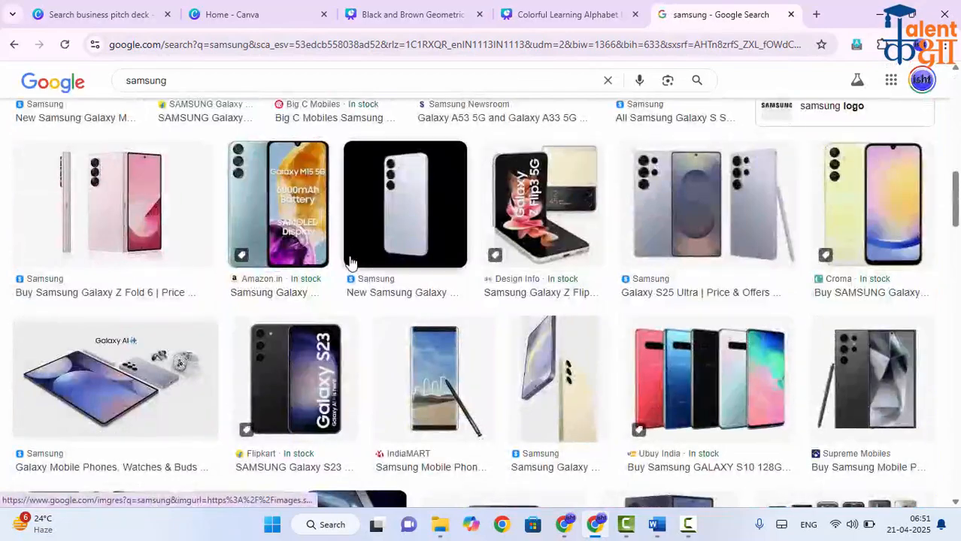
scroll(297, 357, "down", 4)
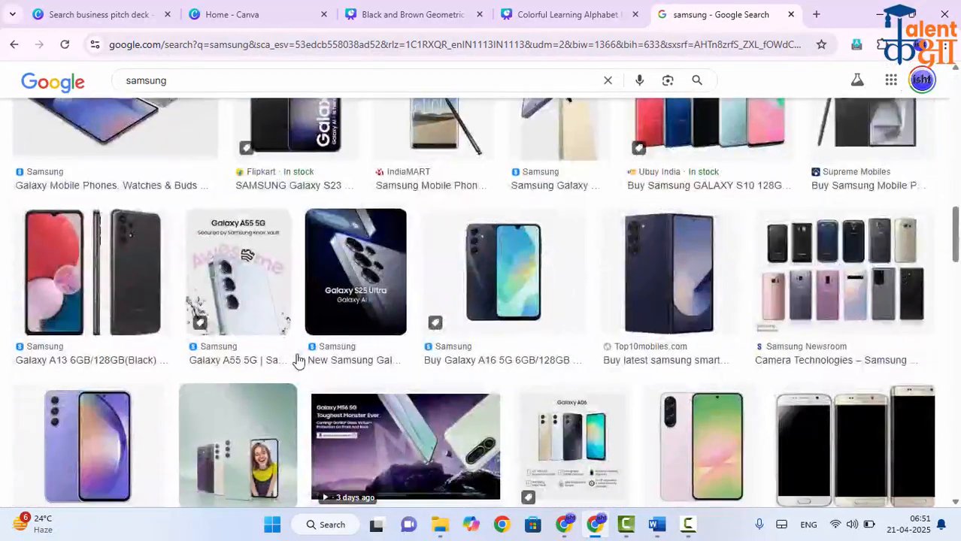
scroll(298, 362, "down", 2)
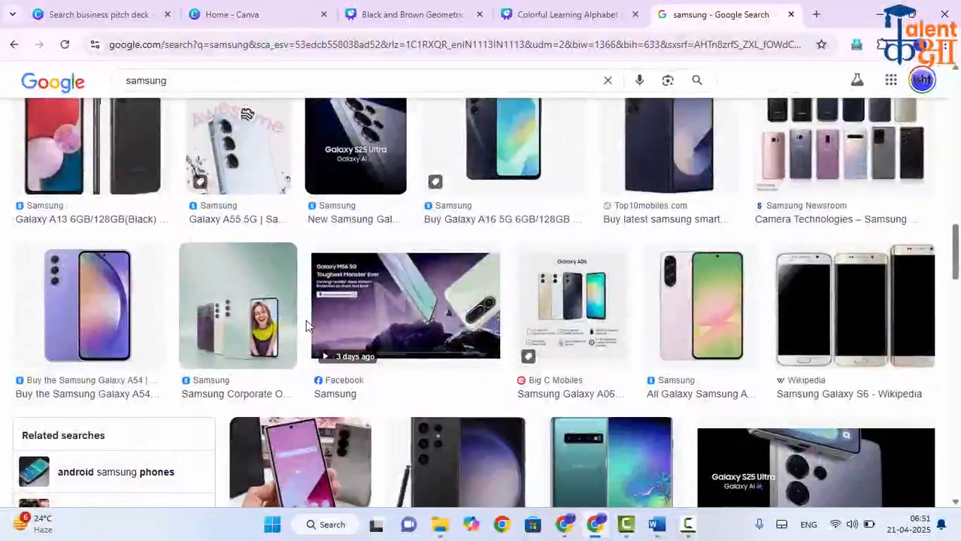
scroll(305, 325, "up", 5)
Search Google Images for "apple" and look over the first rows of results
left_click(608, 80)
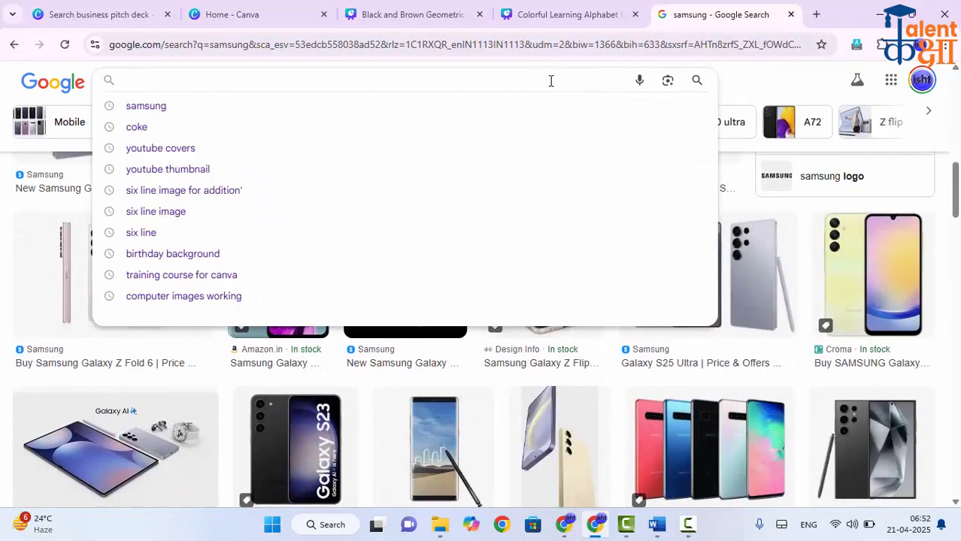
type("apple")
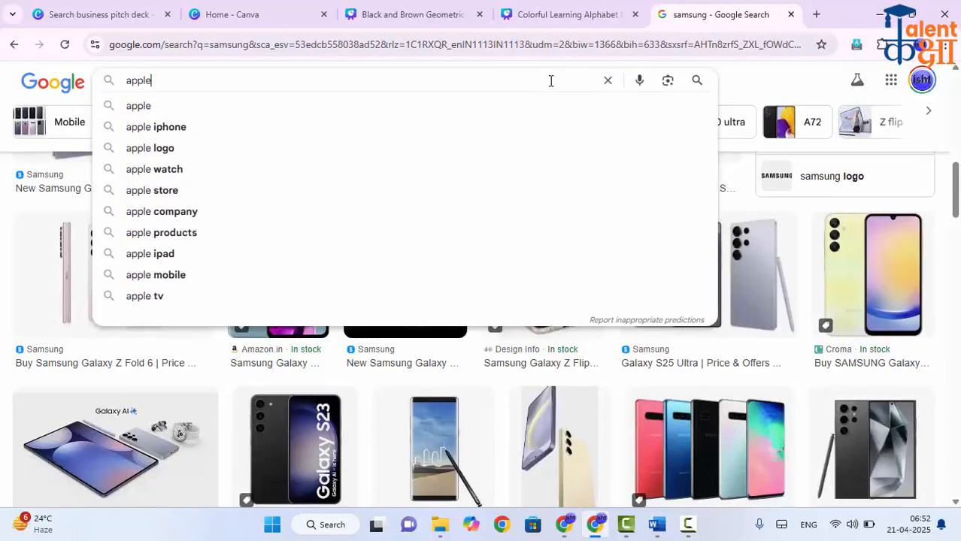
key("Return")
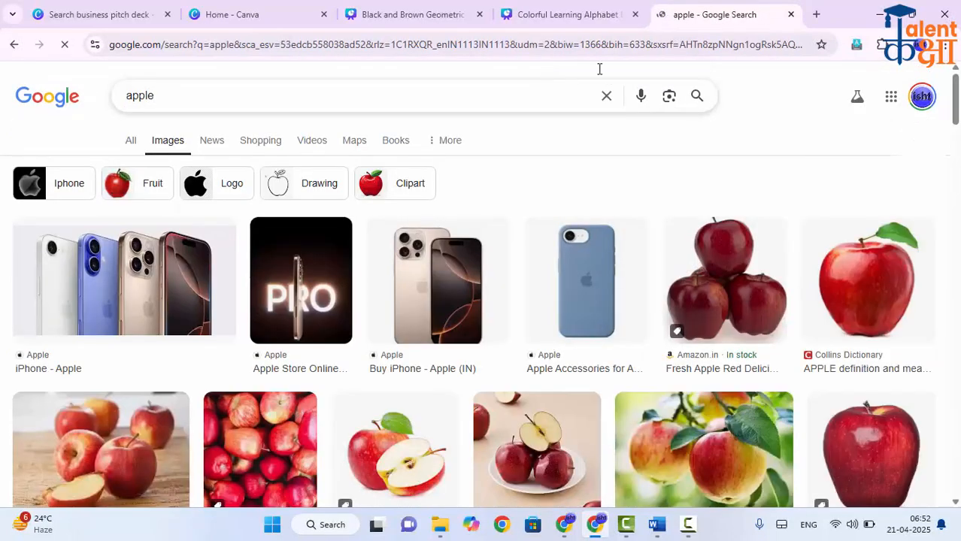
scroll(391, 184, "down", 1)
scroll(307, 208, "down", 4)
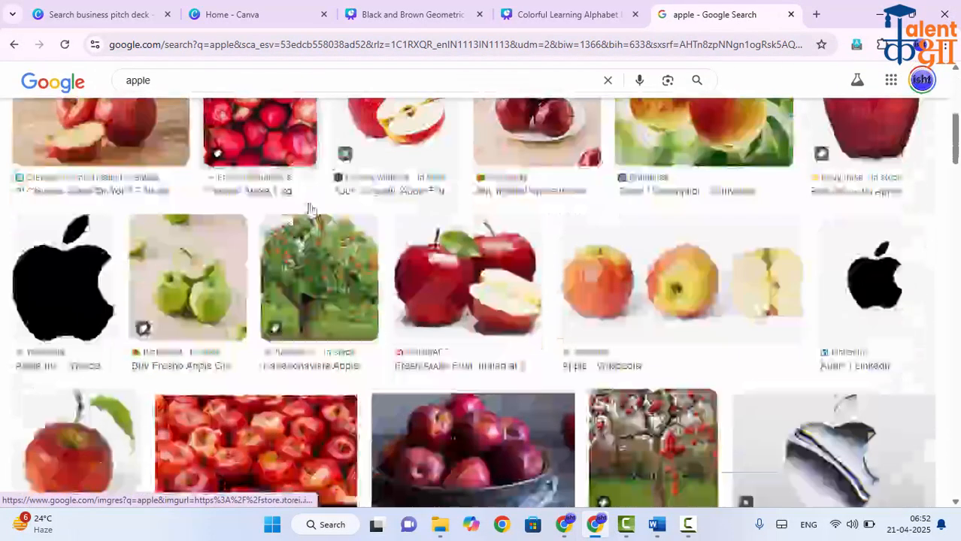
scroll(307, 209, "up", 4)
scroll(229, 109, "up", 1)
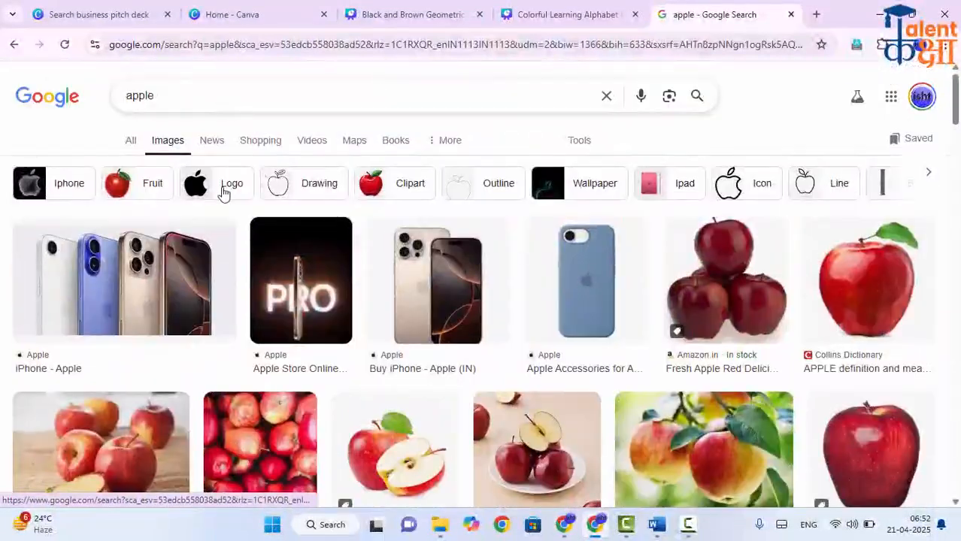
Refine the image search to "apple iphone" and look through the product pictures
left_click(200, 93)
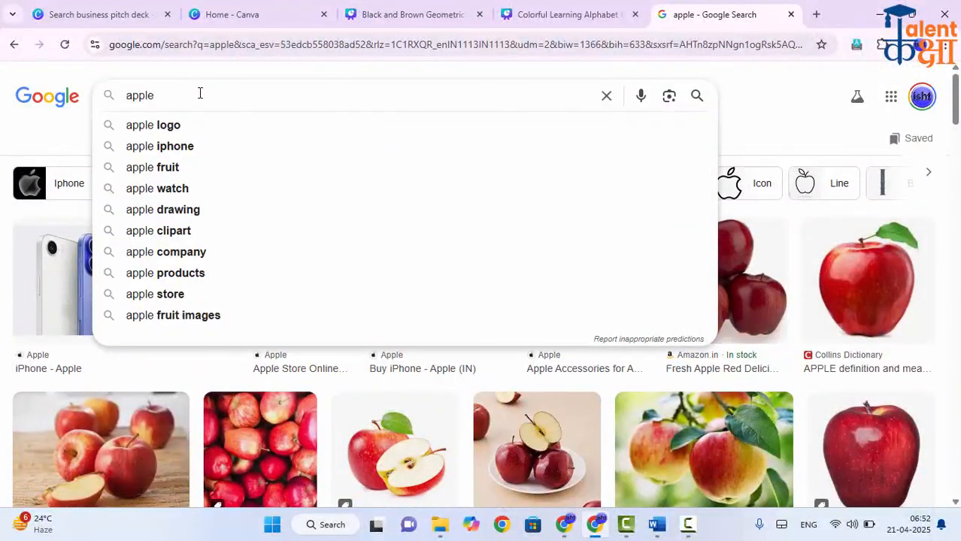
type("iphone")
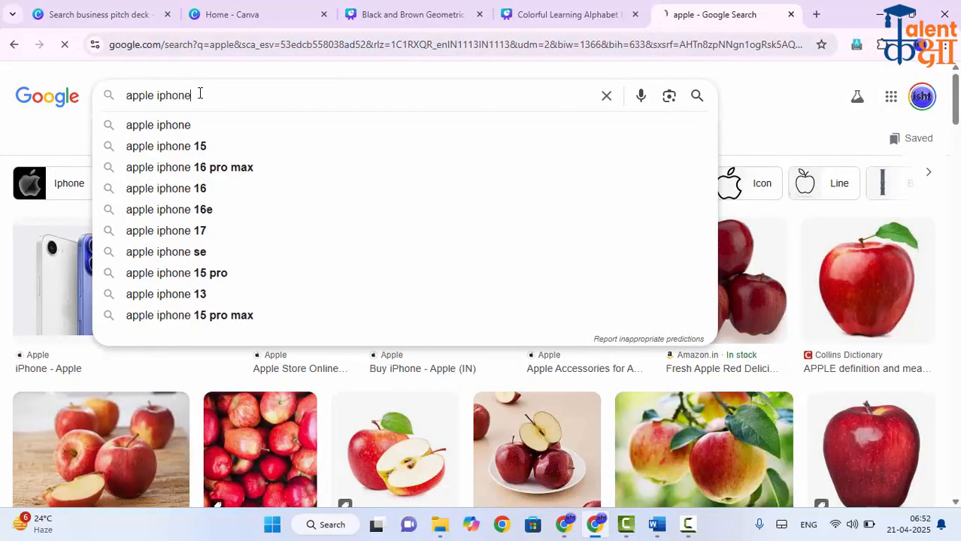
key("Return")
scroll(466, 305, "down", 6)
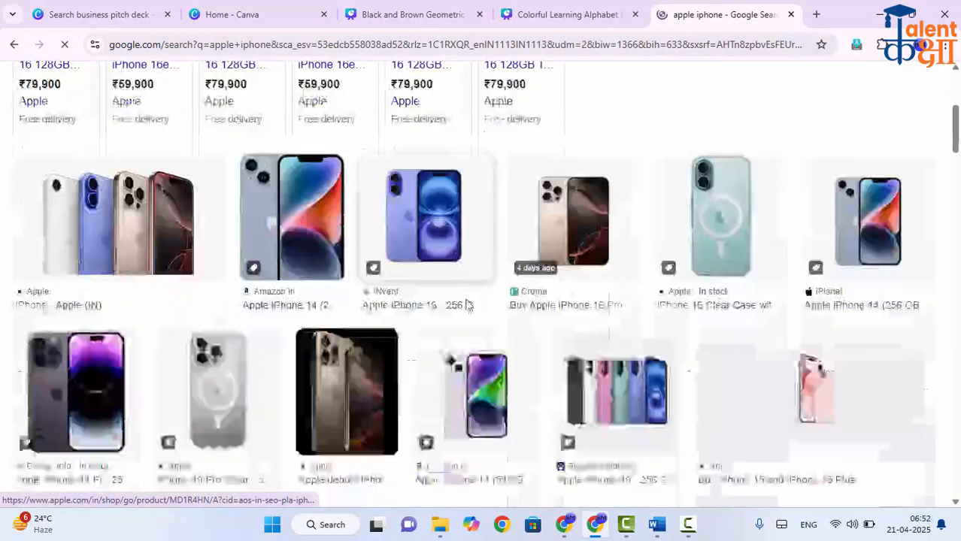
scroll(466, 304, "up", 6)
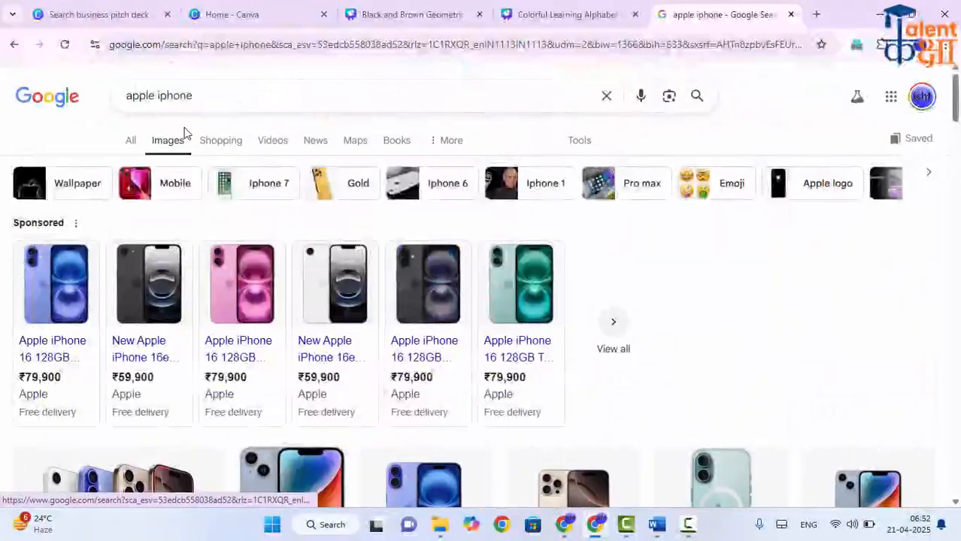
scroll(691, 273, "down", 10)
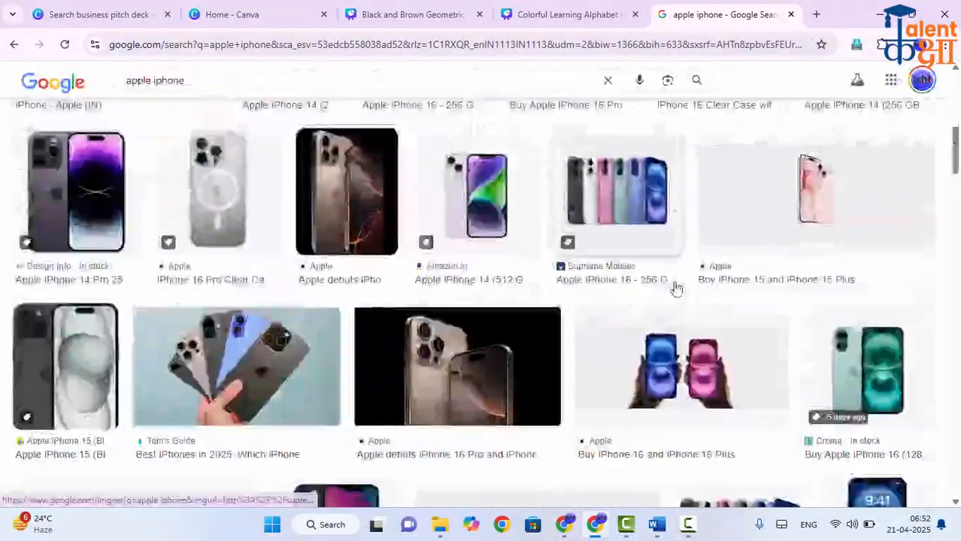
Look through further rows of the "apple iphone" image results for consistent product imagery
scroll(669, 293, "down", 10)
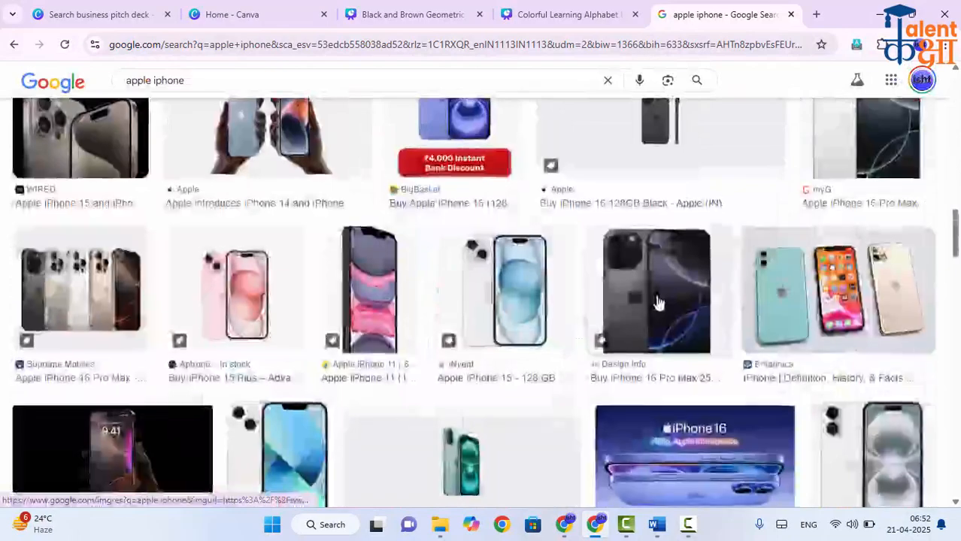
scroll(657, 302, "down", 6)
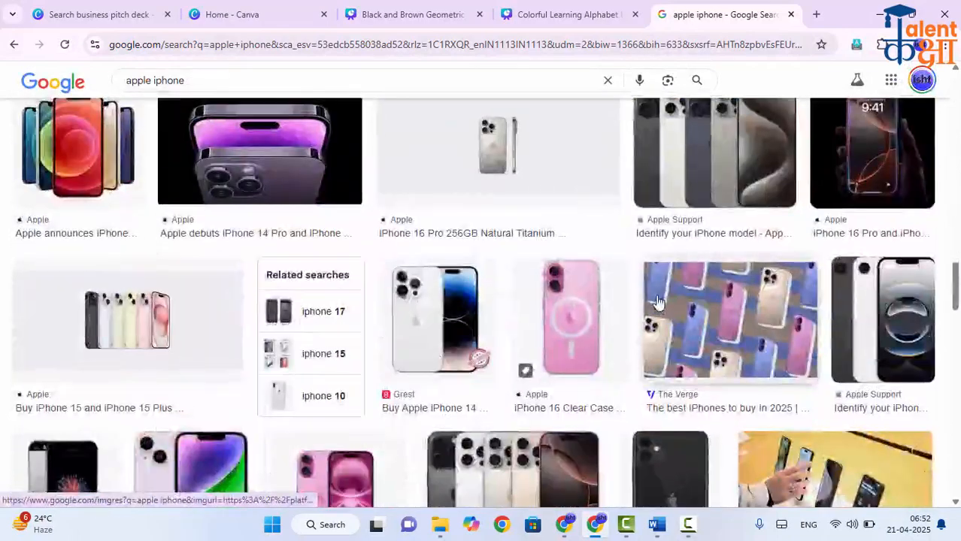
scroll(657, 302, "down", 8)
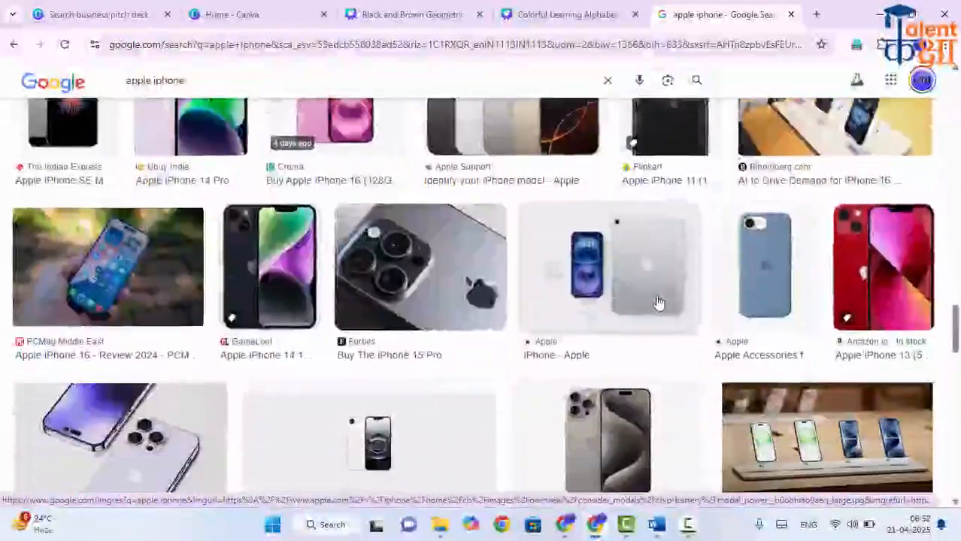
scroll(657, 302, "down", 5)
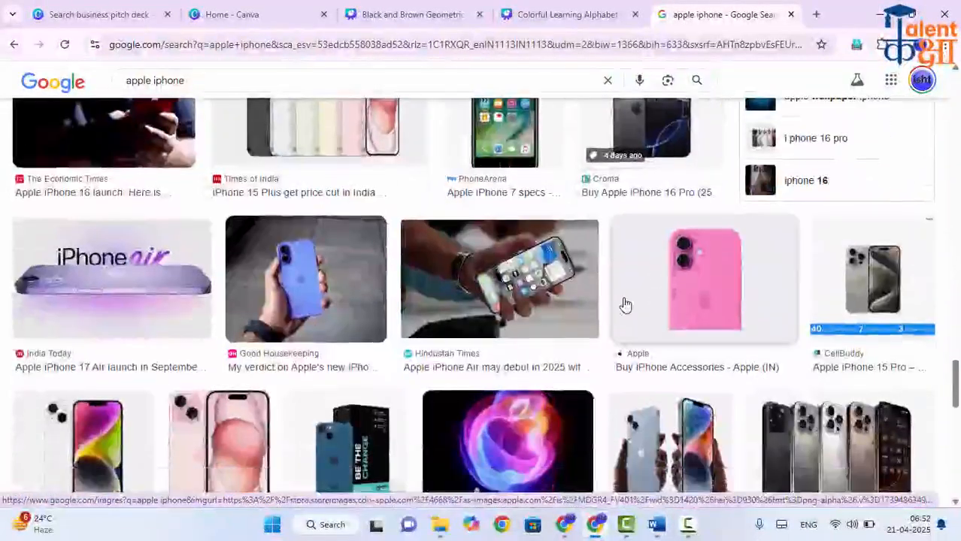
scroll(622, 301, "up", 4)
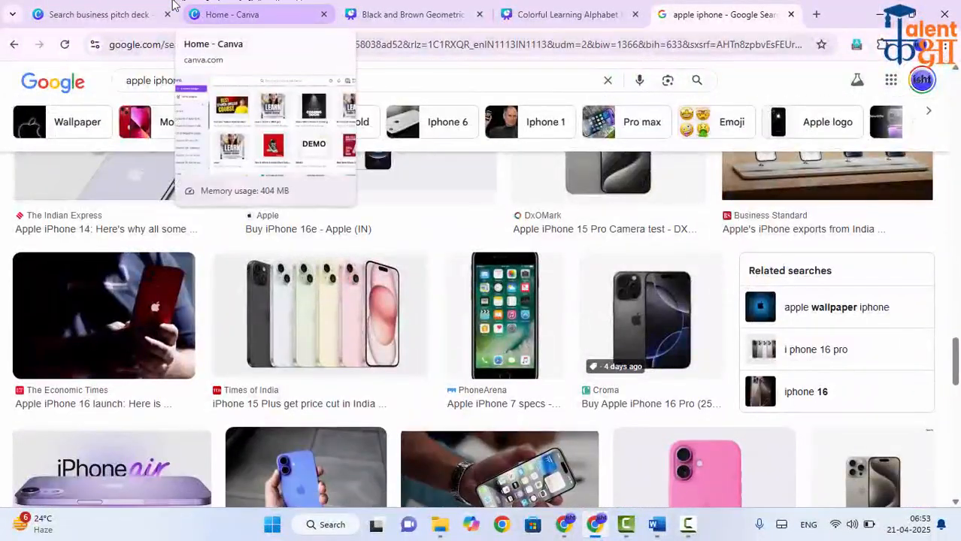
Switch back to the Canva home page and open the Brand Kits page
left_click(107, 7)
left_click(200, 7)
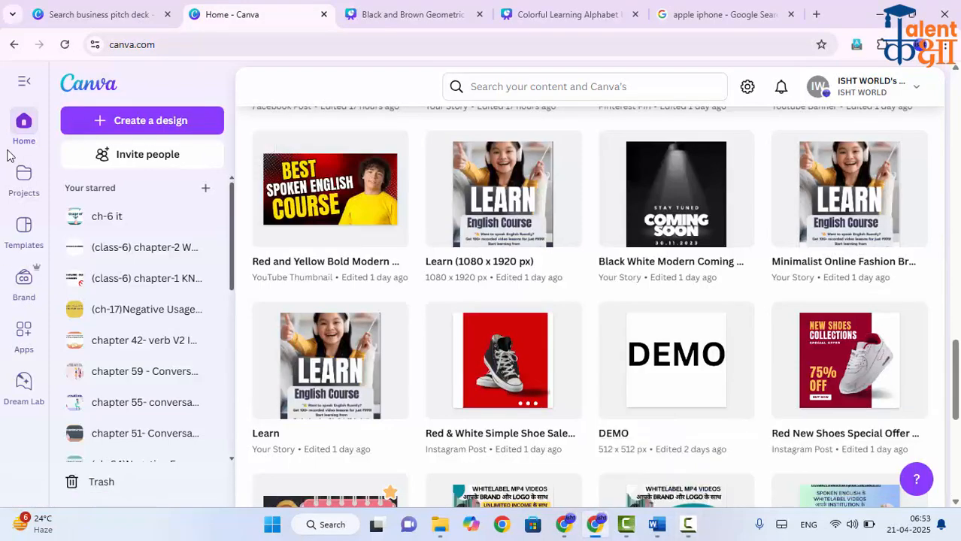
left_click(23, 83)
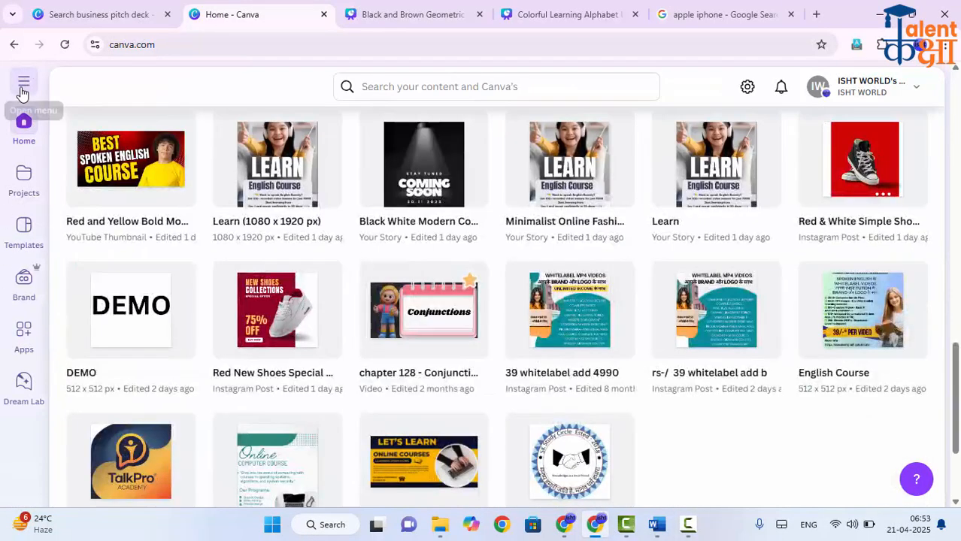
left_click(23, 85)
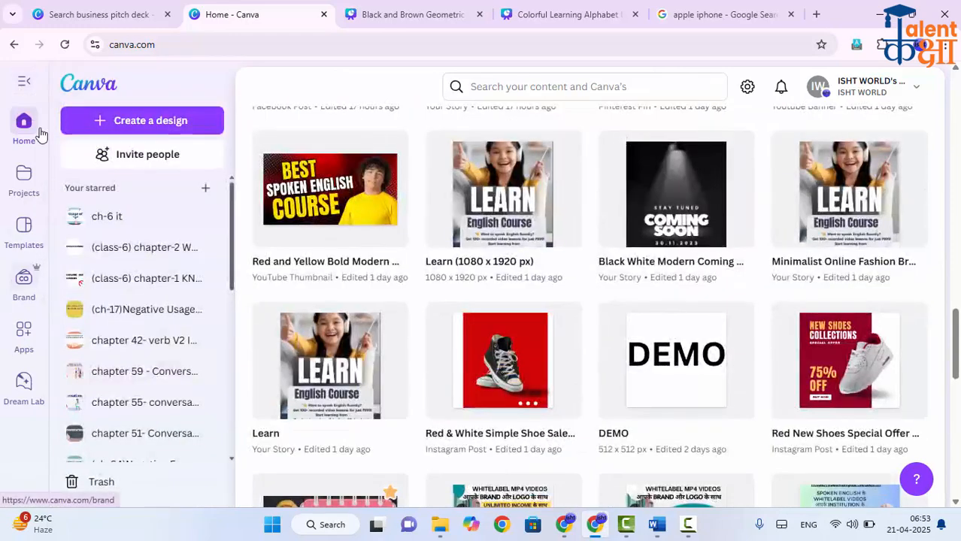
left_click(22, 284)
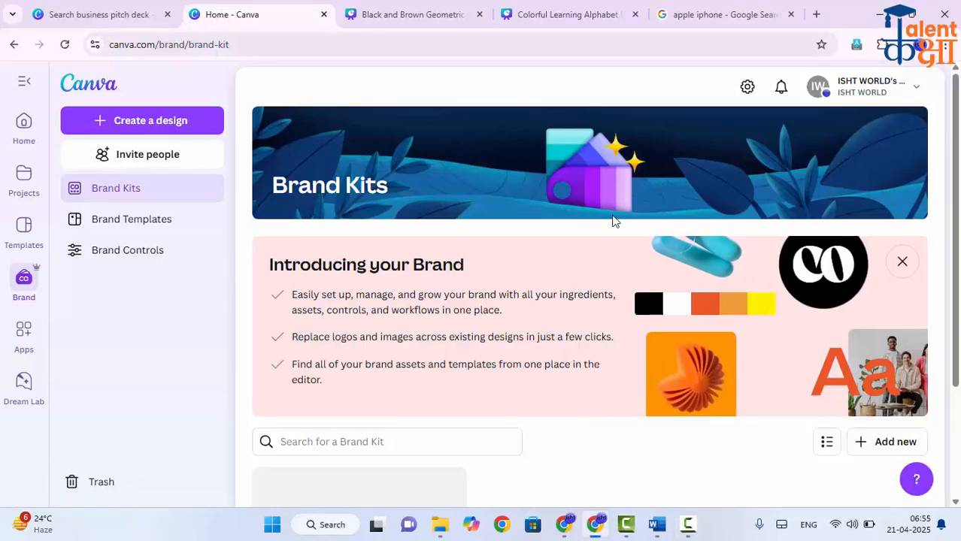
Create a new Brand Kit named "myCenterBrandKit"
scroll(609, 226, "down", 3)
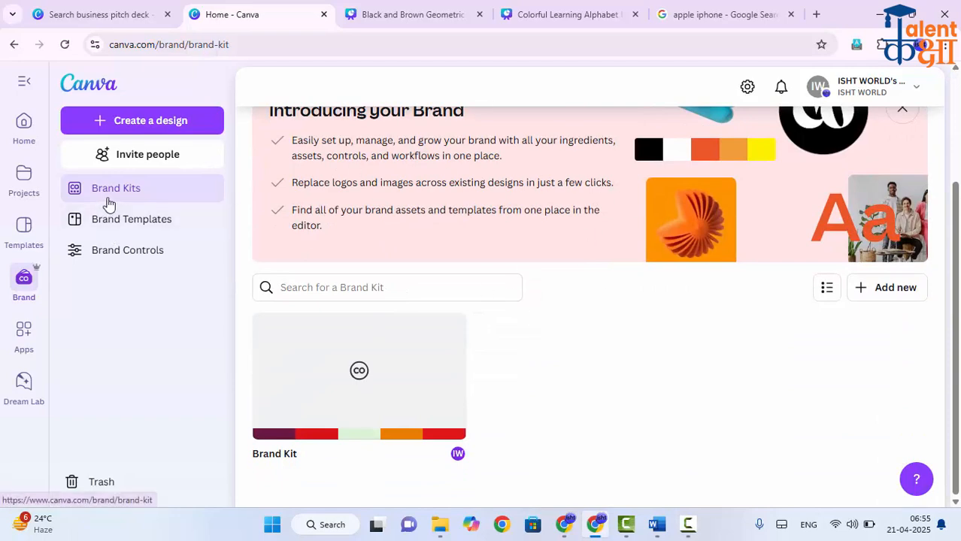
left_click(886, 293)
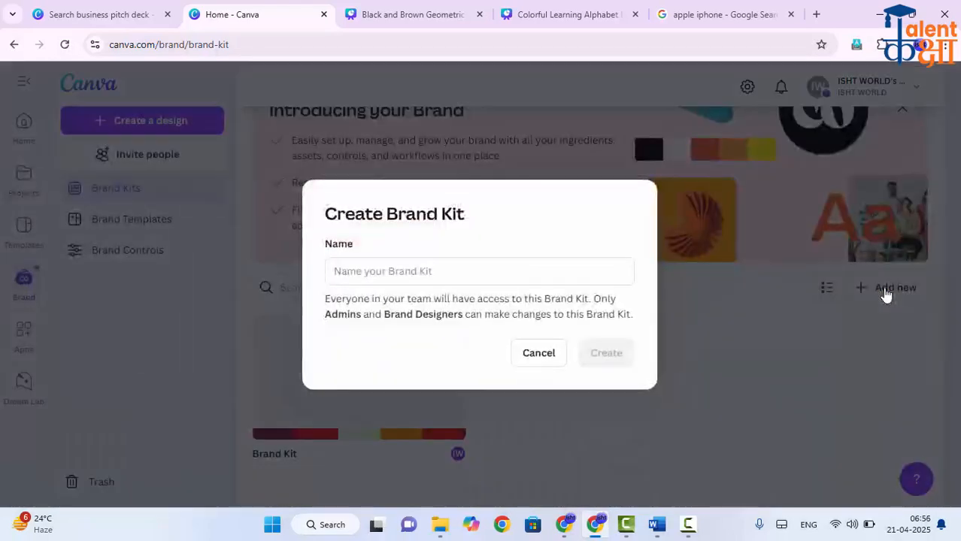
left_click(465, 271)
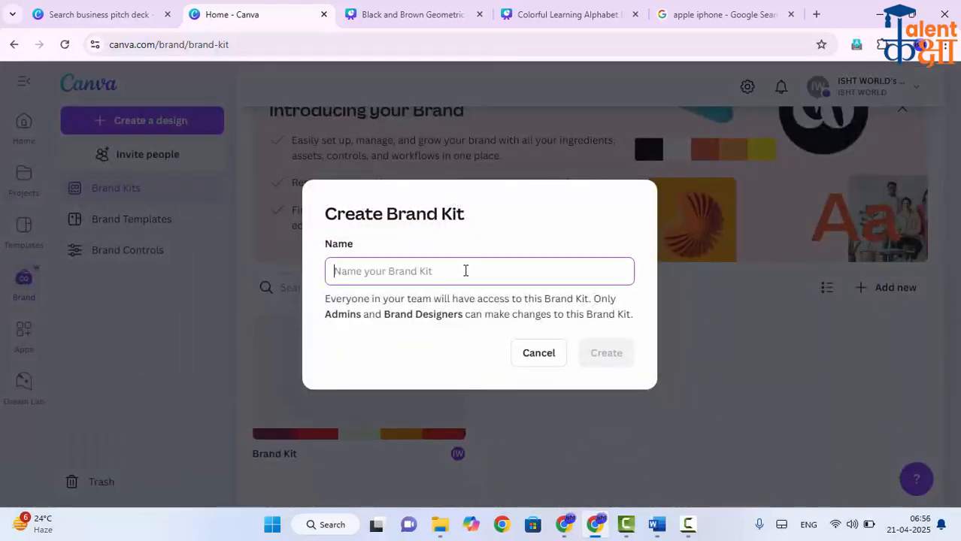
type("myCenter")
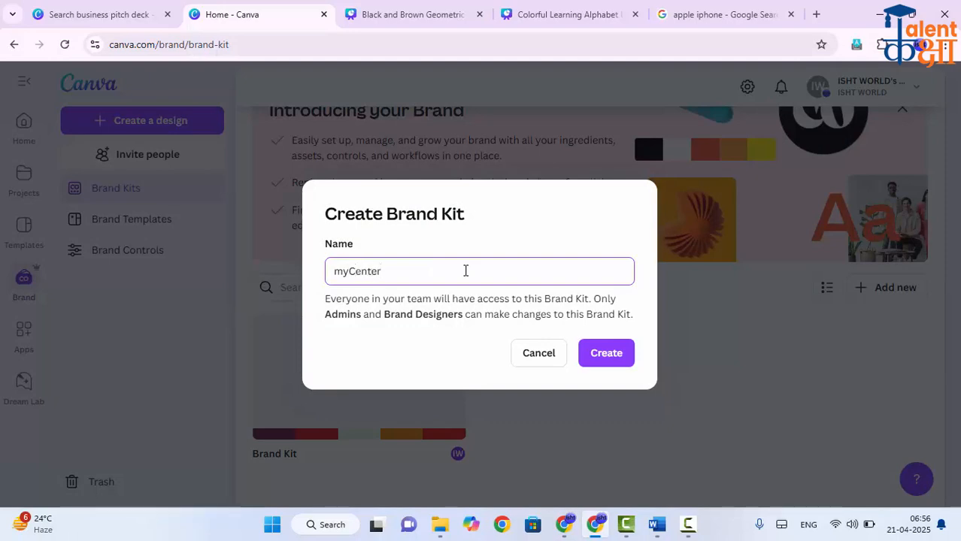
type("BrandKit")
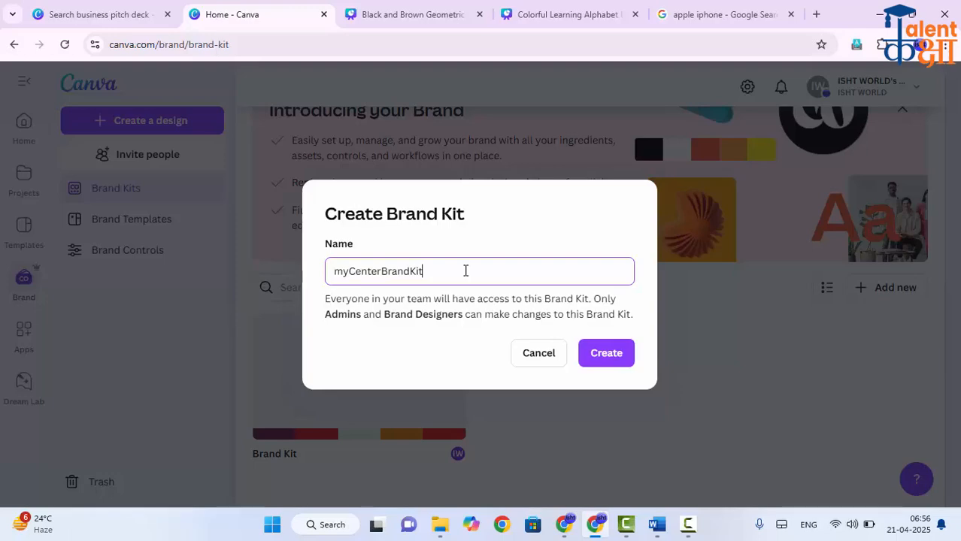
left_click(592, 352)
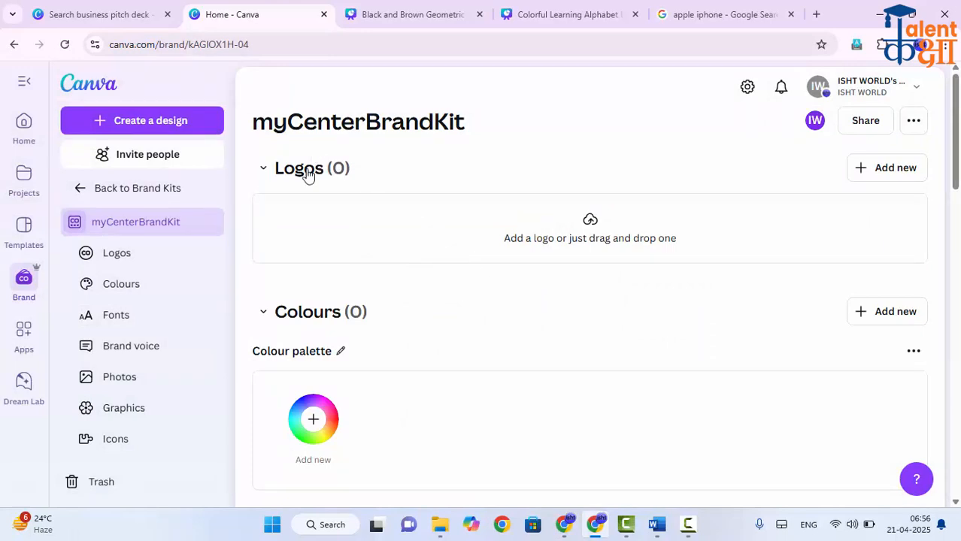
Collapse the Logos, Colours, Fonts, Brand voice, Photos, Graphics and Icons sections of the new Brand Kit
left_click(279, 176)
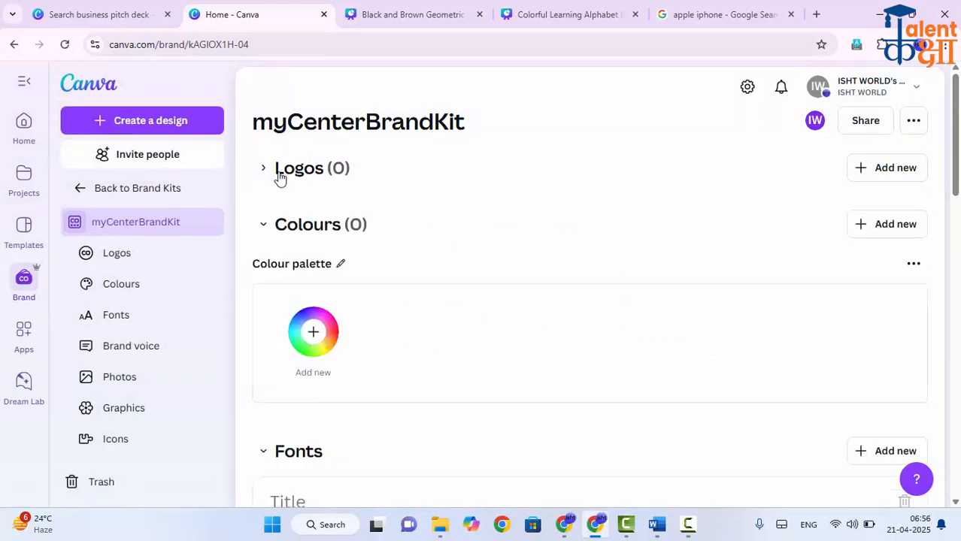
left_click(276, 232)
left_click(267, 280)
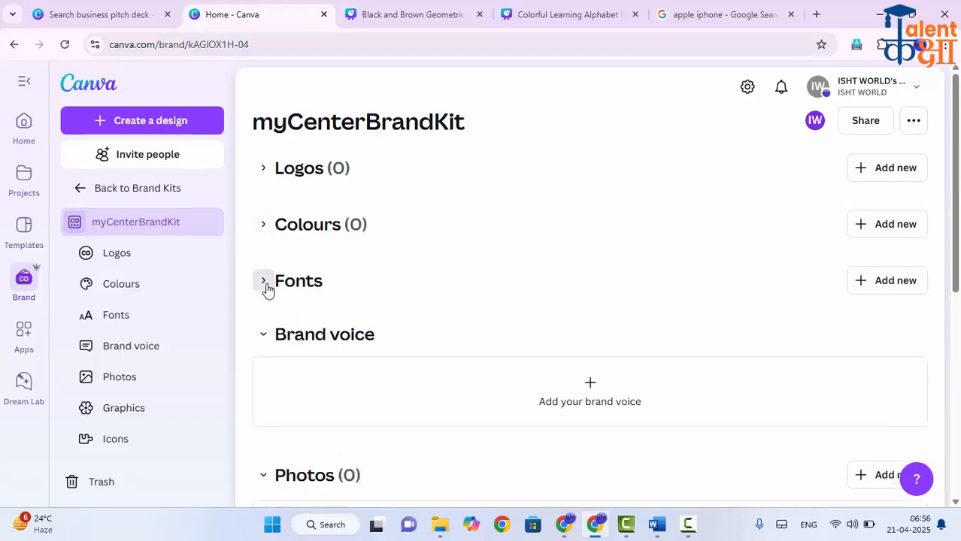
left_click(266, 339)
scroll(268, 336, "down", 1)
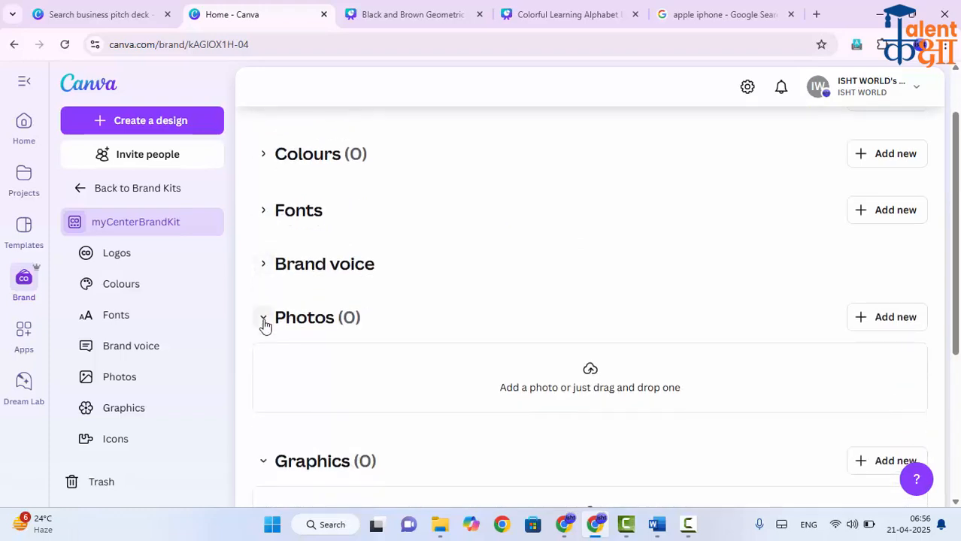
left_click(264, 324)
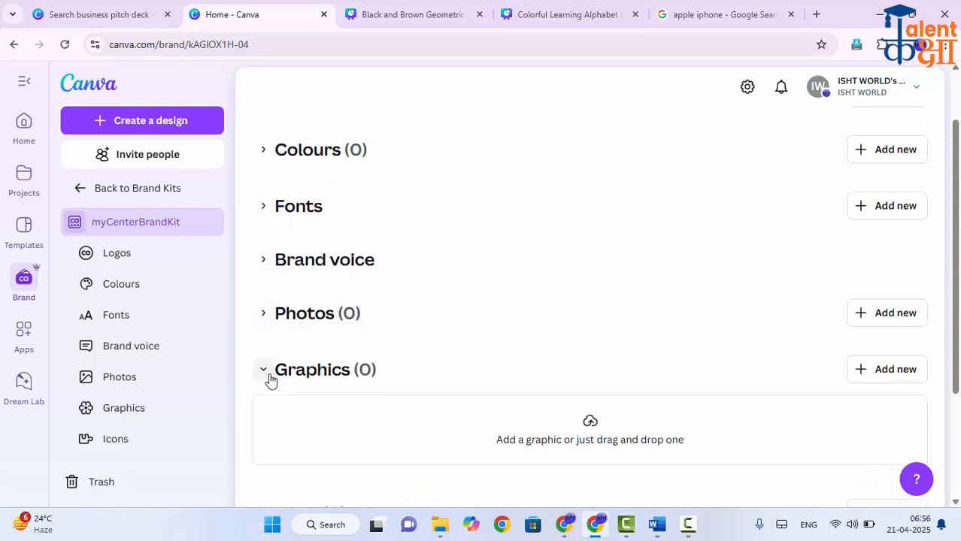
scroll(256, 283, "down", 2)
left_click(274, 247)
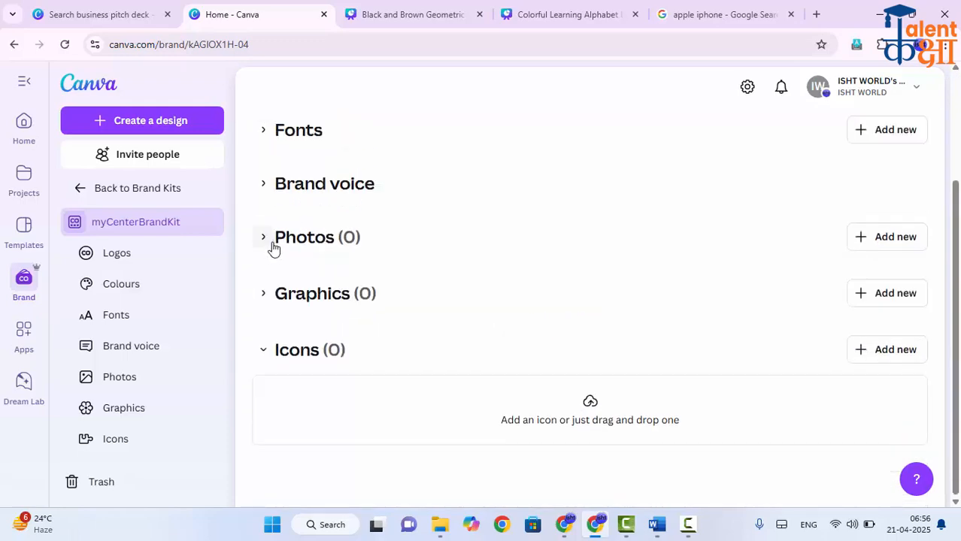
left_click(275, 348)
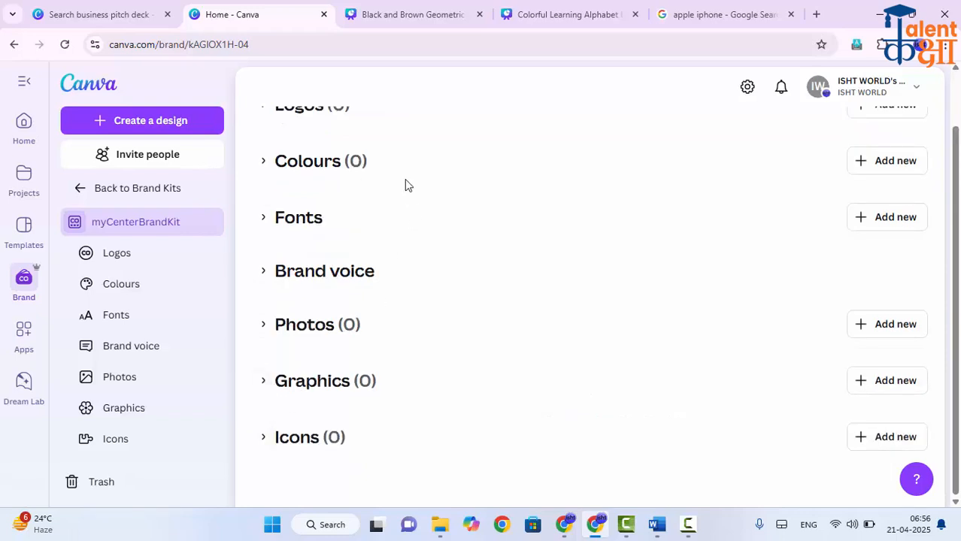
scroll(406, 184, "up", 1)
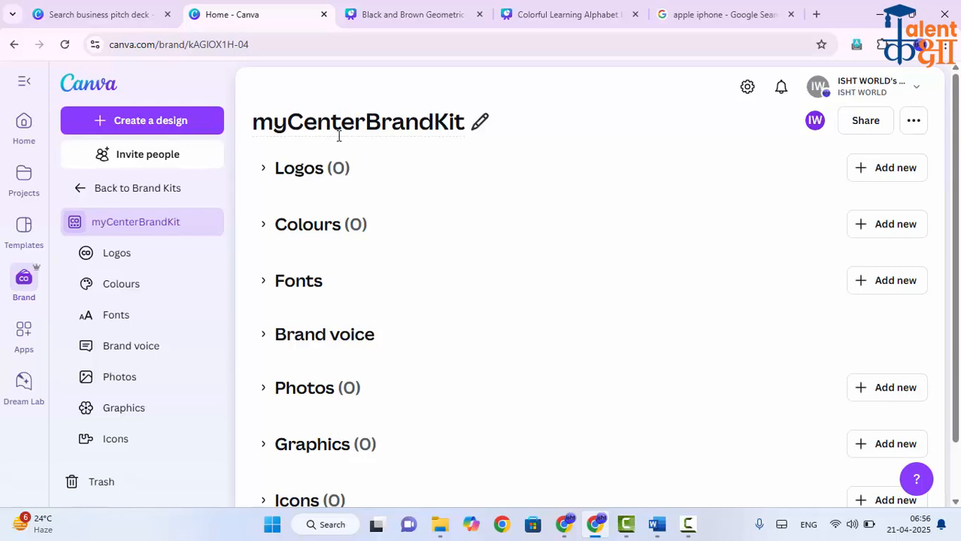
Expand the Logos section and upload pnglogo.png from the Downloads folder as the brand logo
left_click(262, 168)
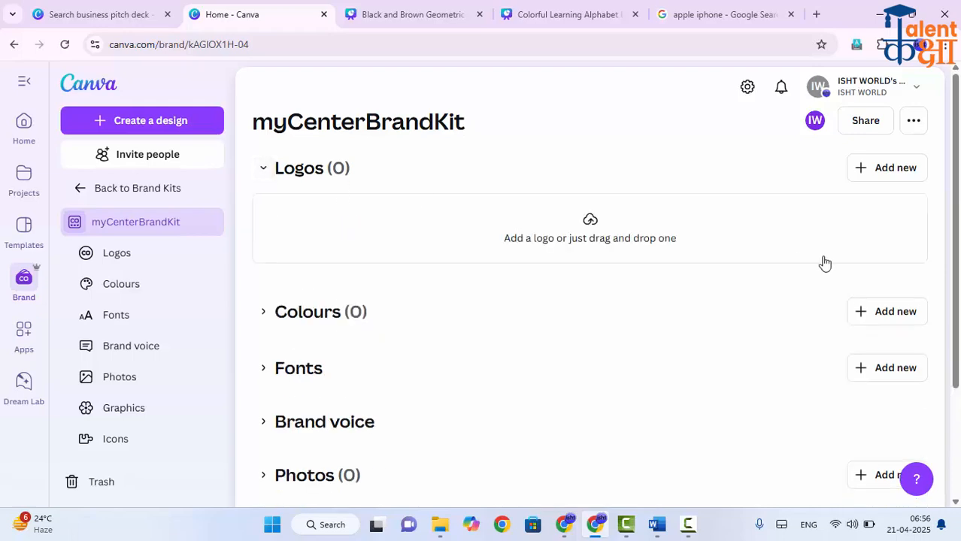
left_click(619, 229)
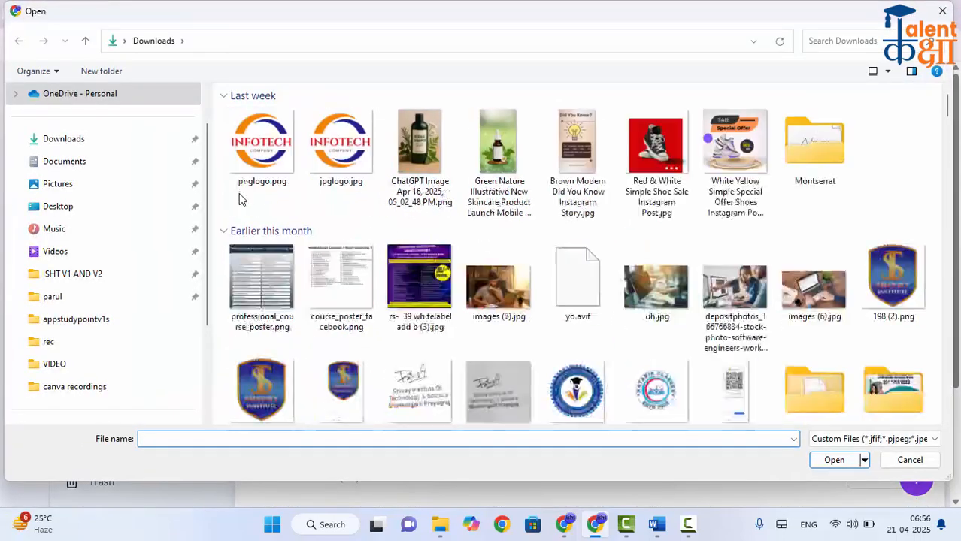
left_click(283, 166)
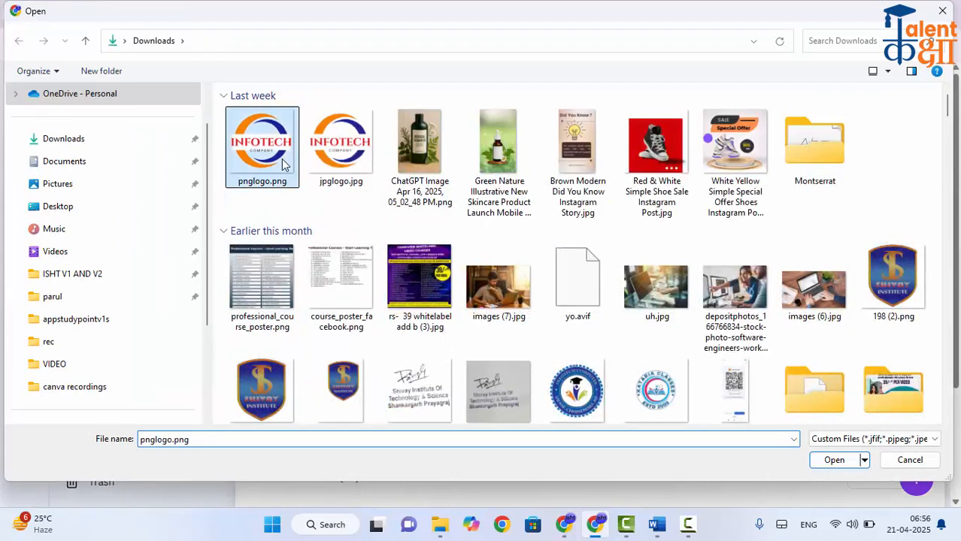
left_click(830, 461)
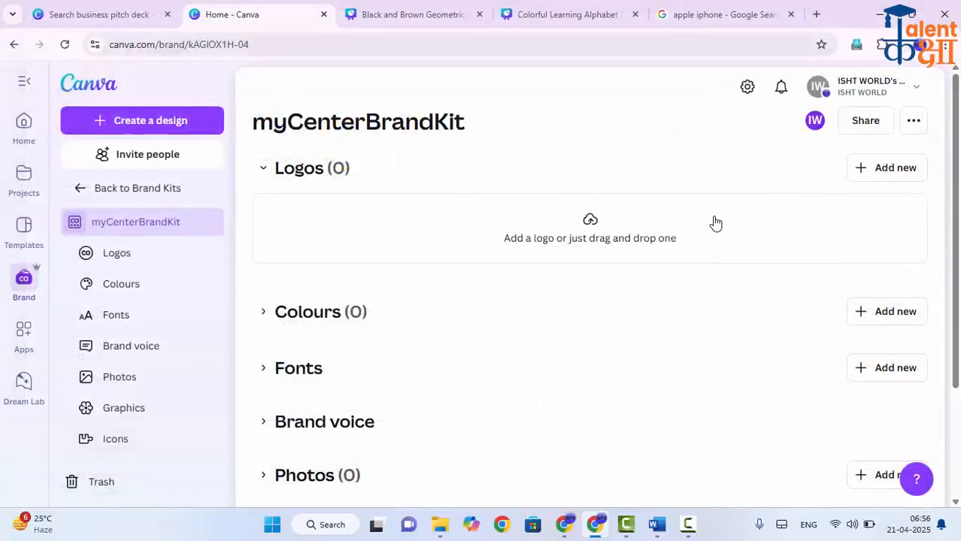
Expand the Colours section and keep the suggested colour palette extracted from pnglogo.png
scroll(582, 180, "down", 2)
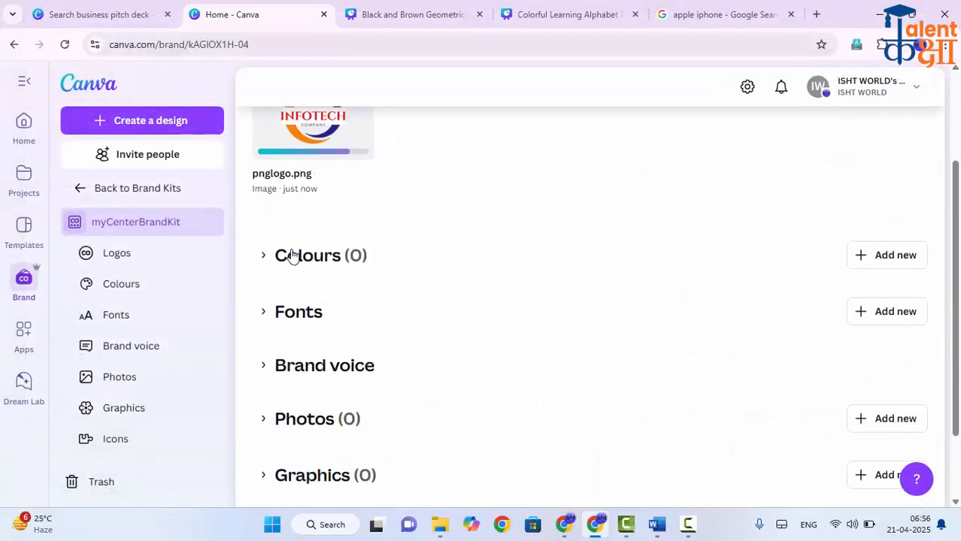
left_click(283, 262)
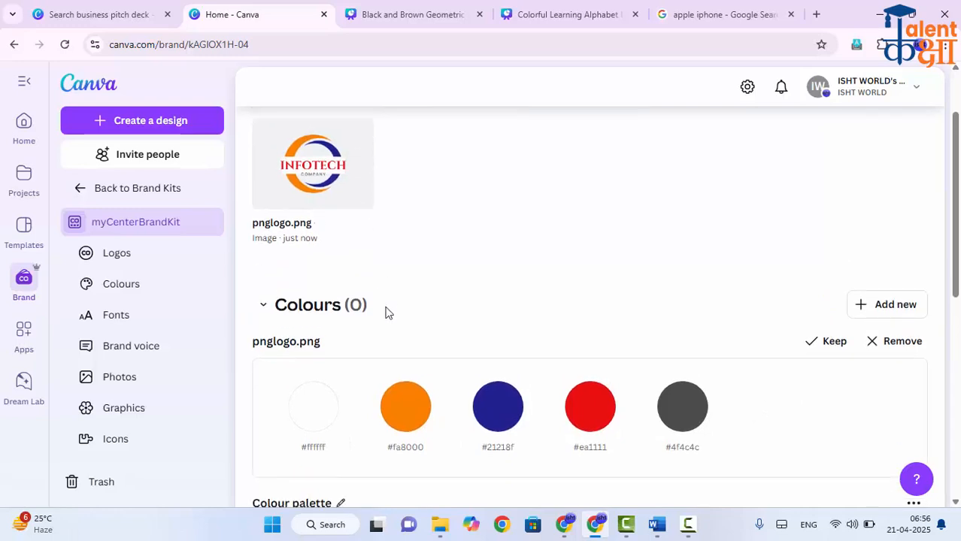
scroll(388, 313, "down", 2)
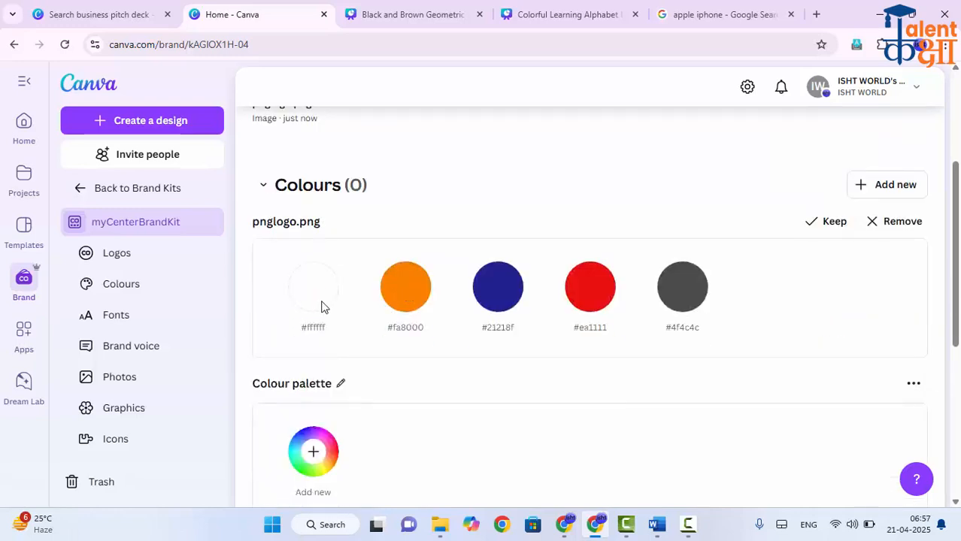
left_click(835, 223)
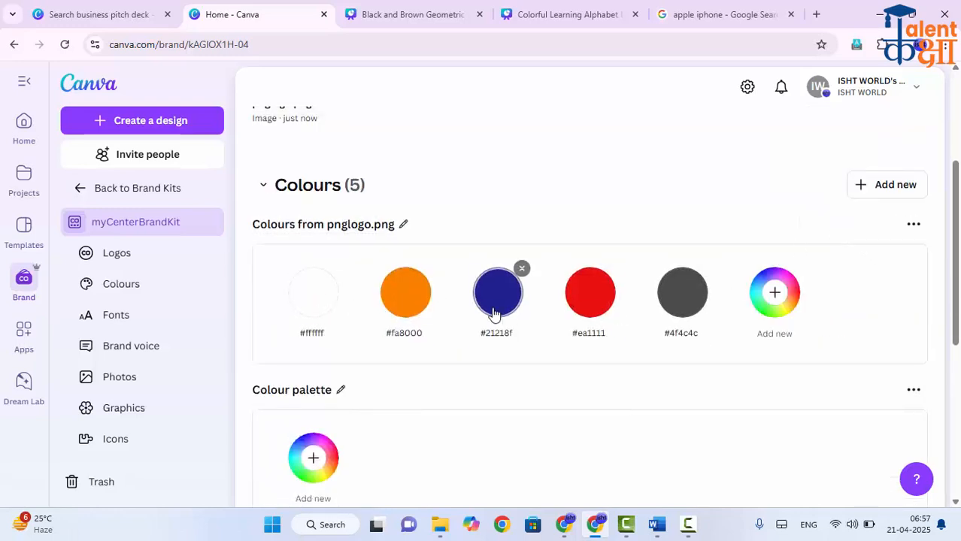
Expand the Fonts section and look through its text styles from Title to Caption
scroll(493, 312, "down", 3)
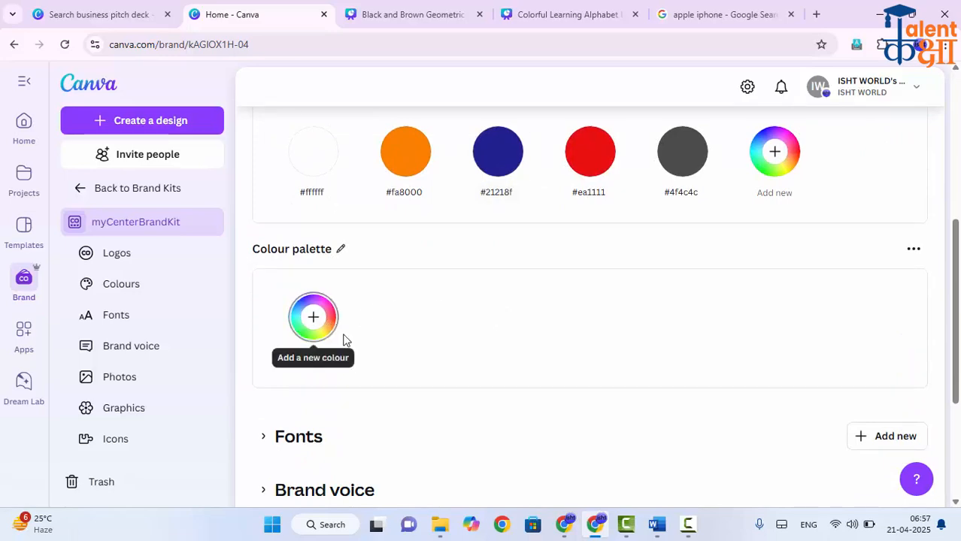
scroll(347, 353, "down", 1)
scroll(346, 364, "down", 2)
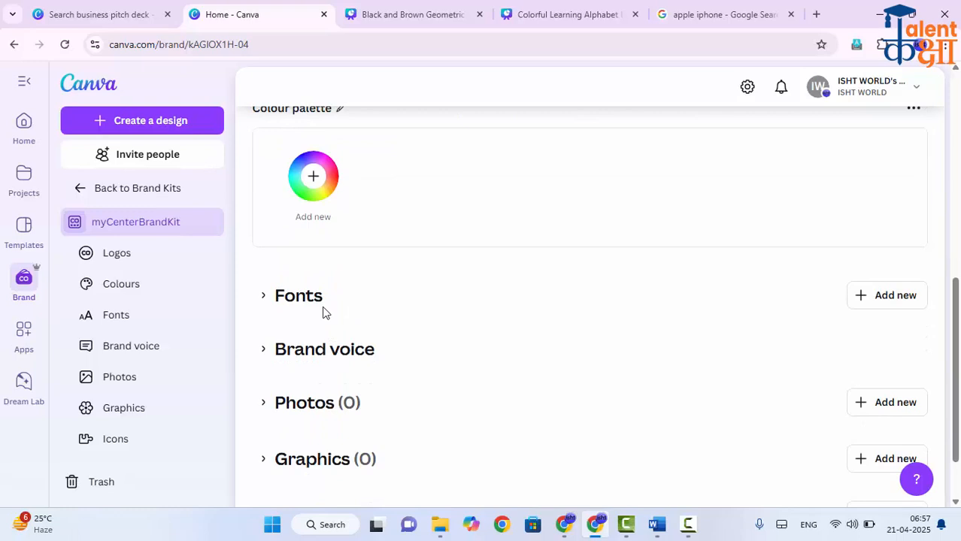
left_click(285, 295)
scroll(330, 332, "down", 2)
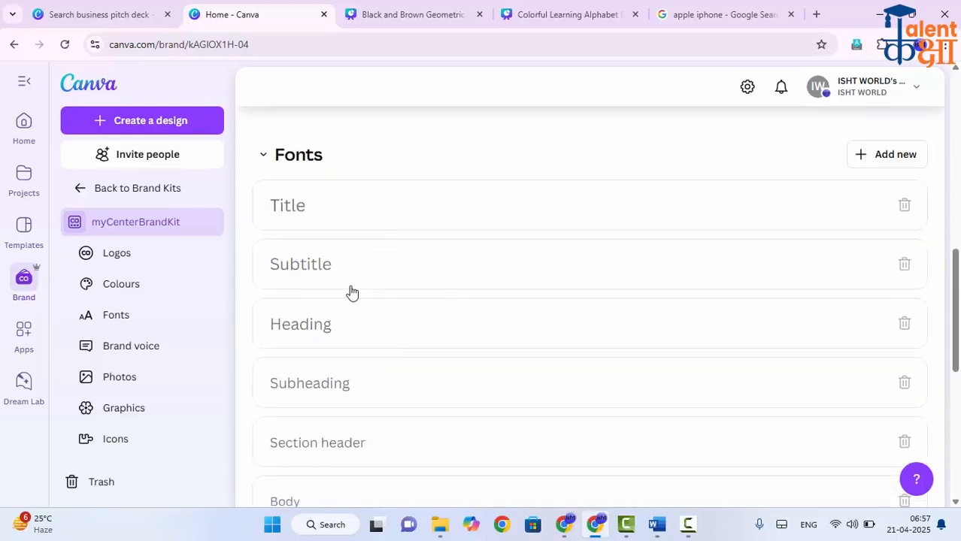
scroll(356, 324, "down", 4)
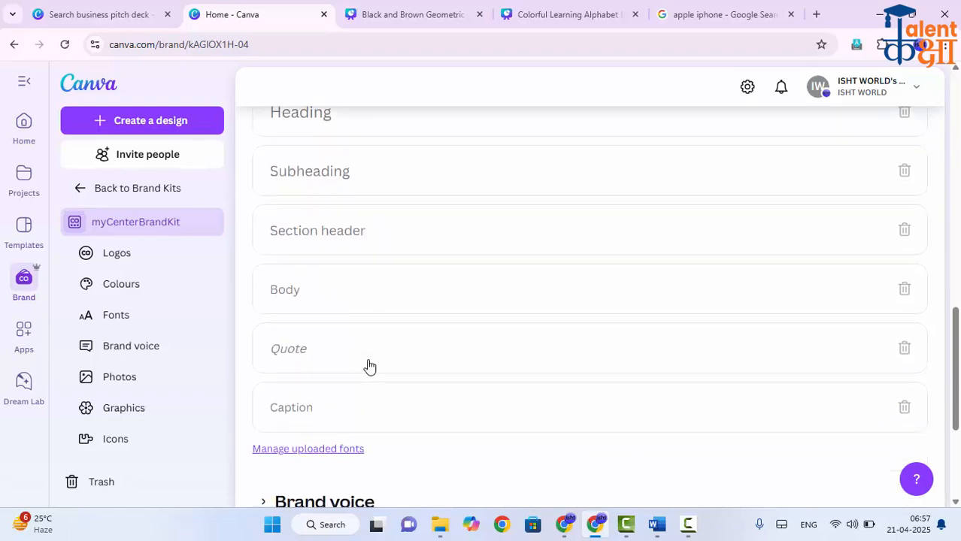
scroll(415, 318, "up", 5)
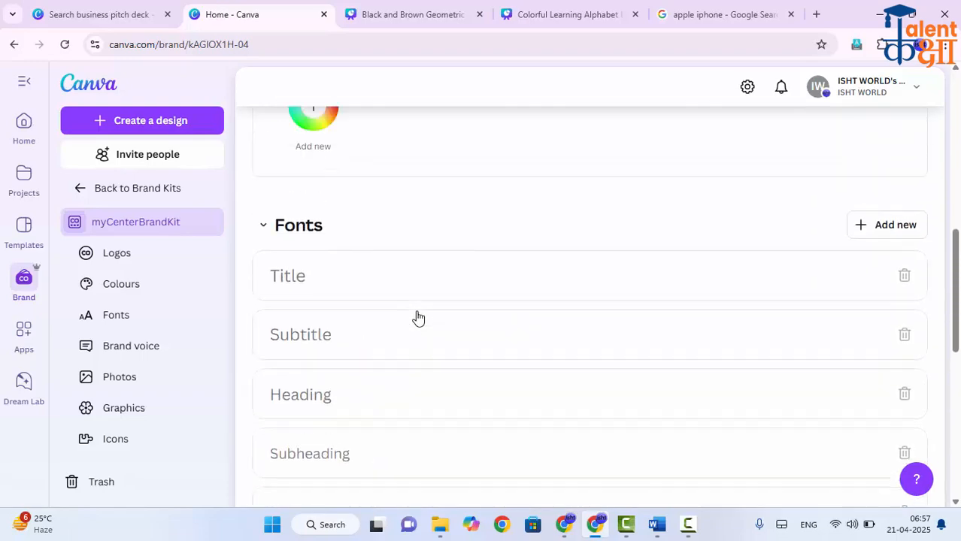
left_click(906, 225)
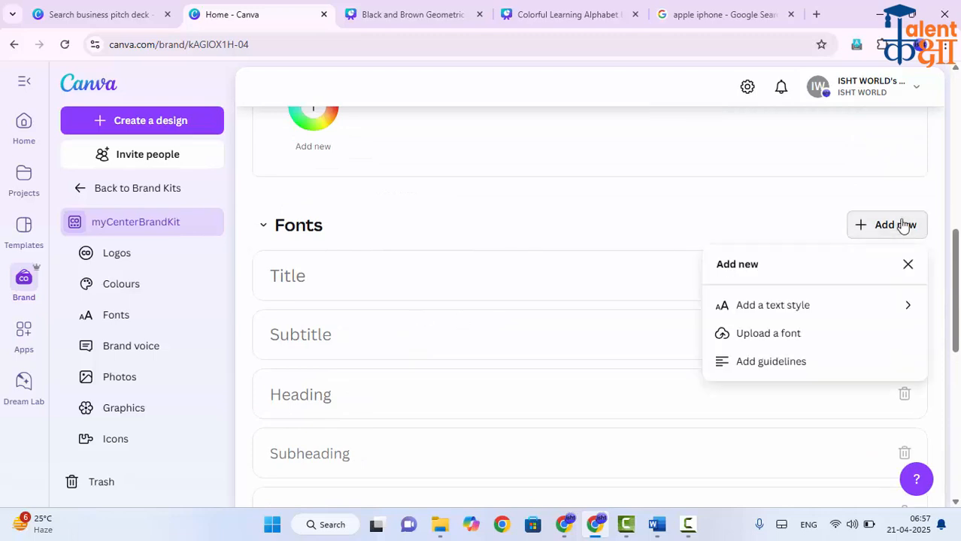
left_click(738, 313)
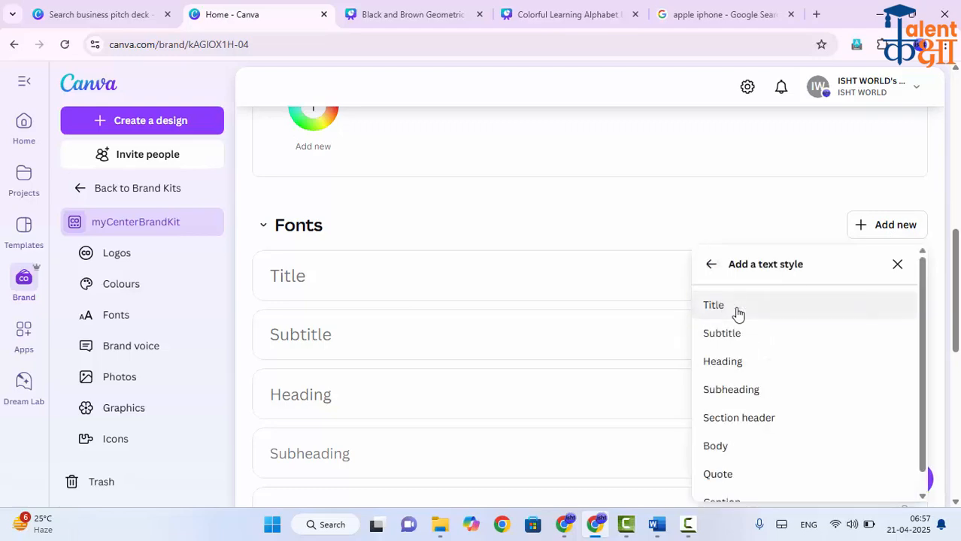
left_click(738, 313)
left_click(648, 359)
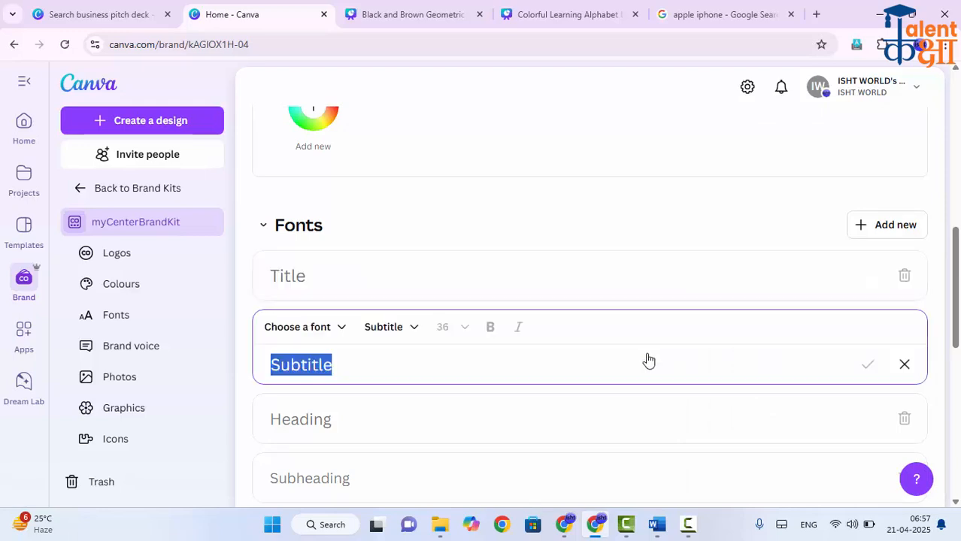
scroll(504, 318, "down", 2)
left_click(455, 290)
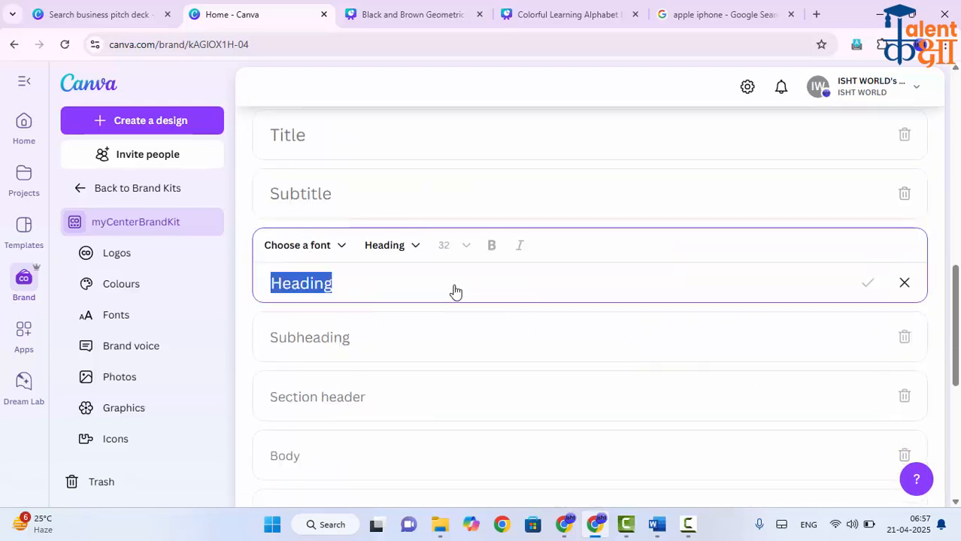
scroll(451, 218, "up", 1)
Set the Title text style's font to Archivo Black and the Subtitle text style's font to bold Anaphora
left_click(489, 221)
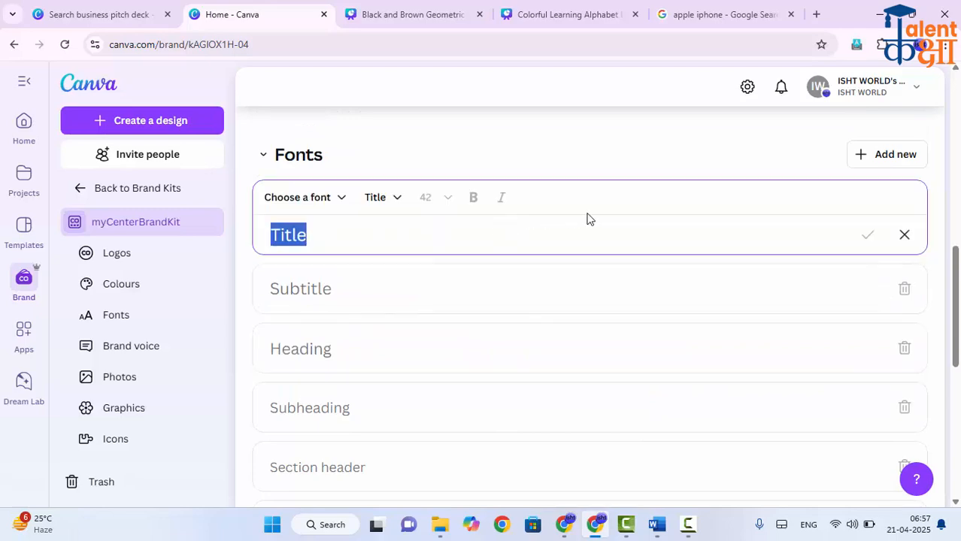
left_click(318, 200)
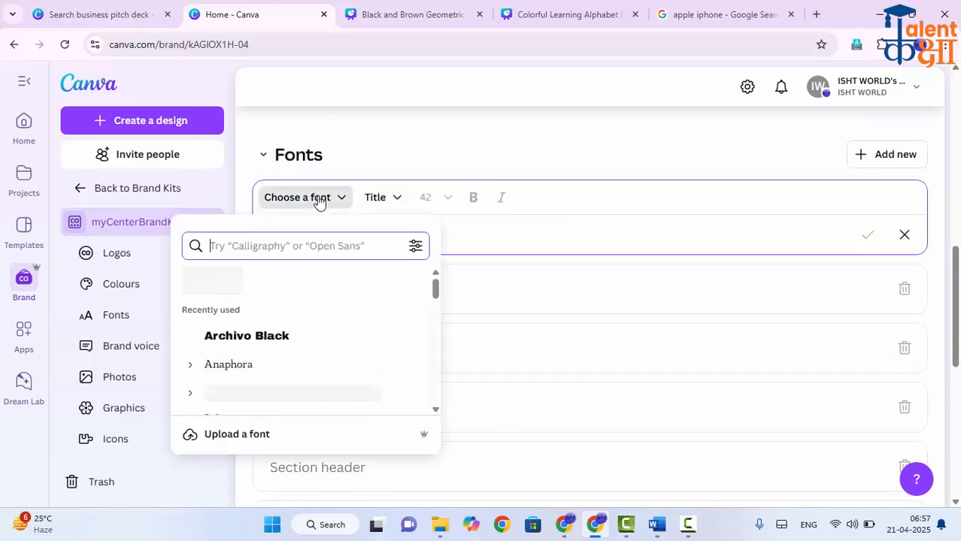
left_click(254, 336)
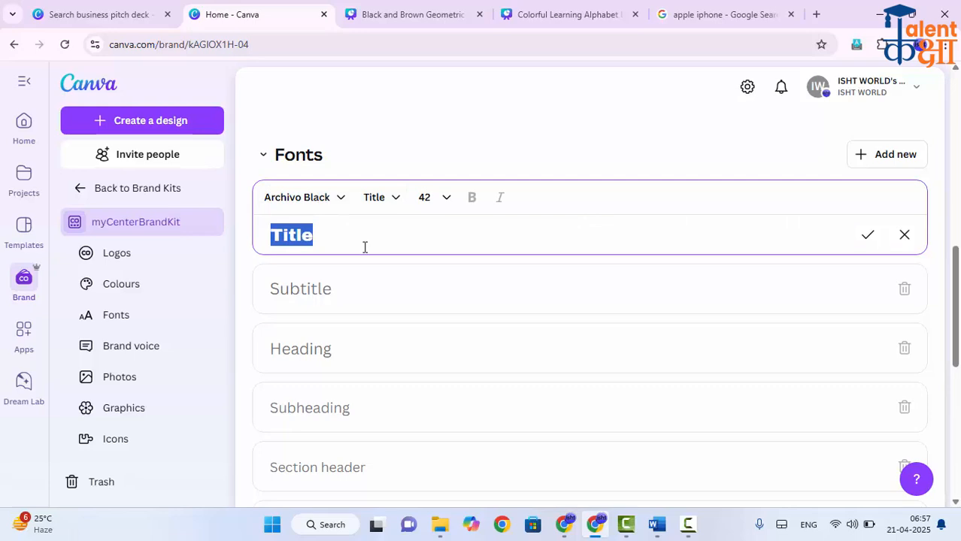
left_click(316, 292)
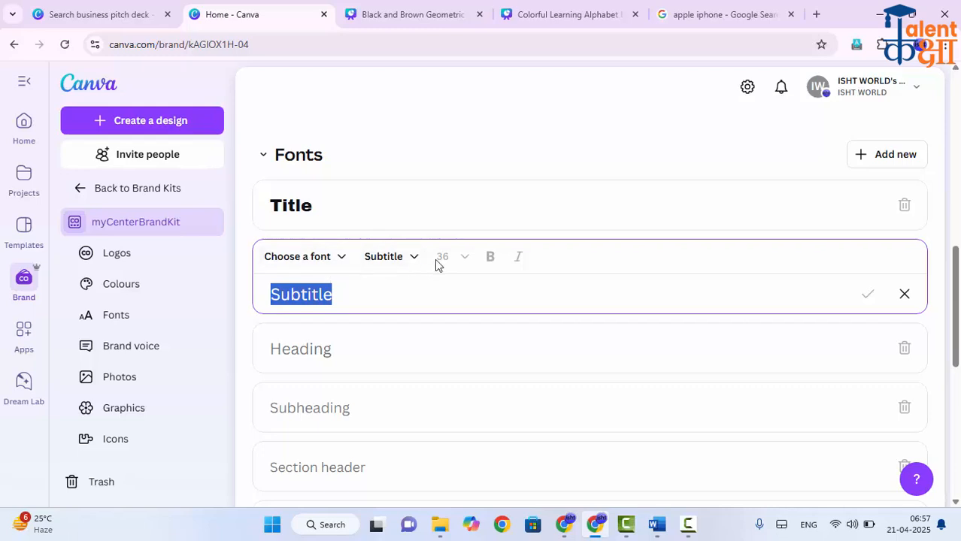
left_click(334, 262)
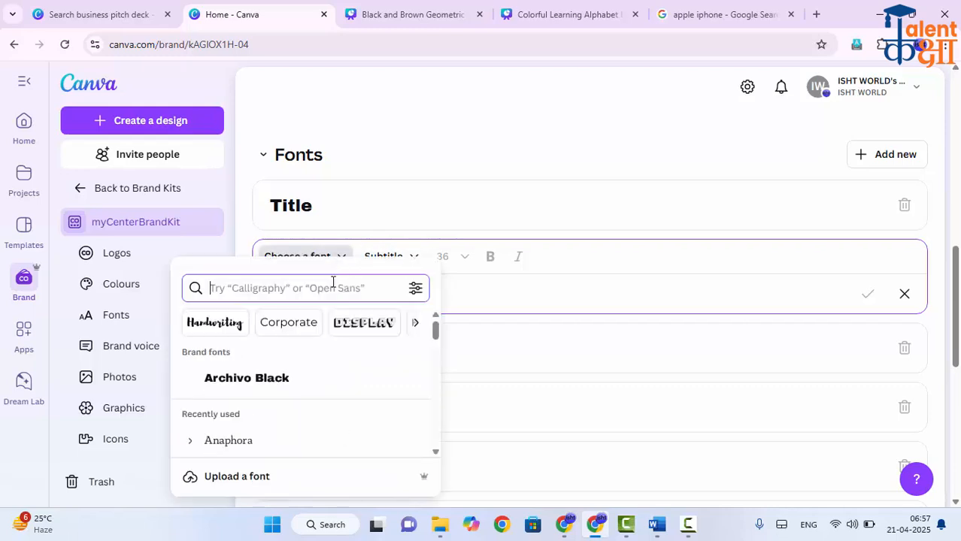
left_click(248, 442)
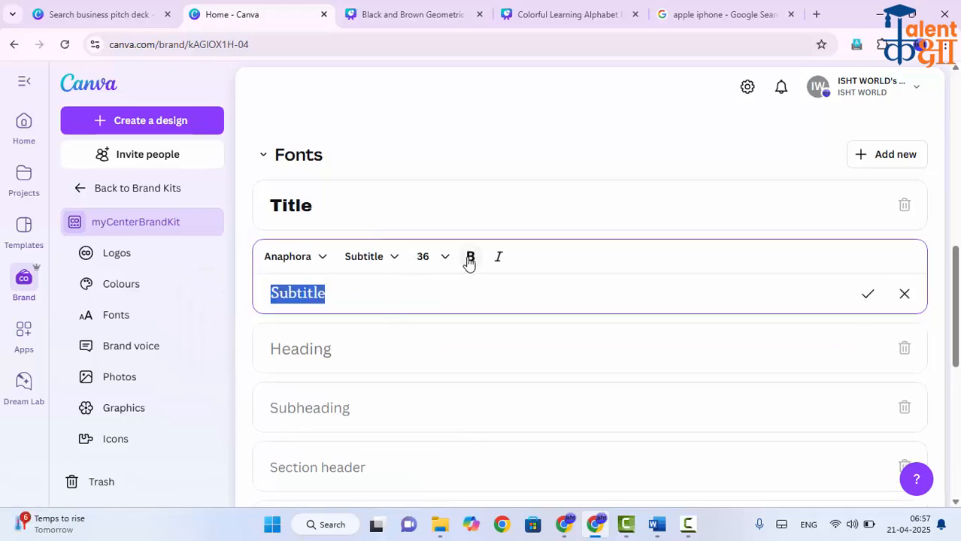
left_click(470, 258)
Set the Heading font to Garet and the Subheading font to ABeeZee, both from the Corporate font category
left_click(325, 350)
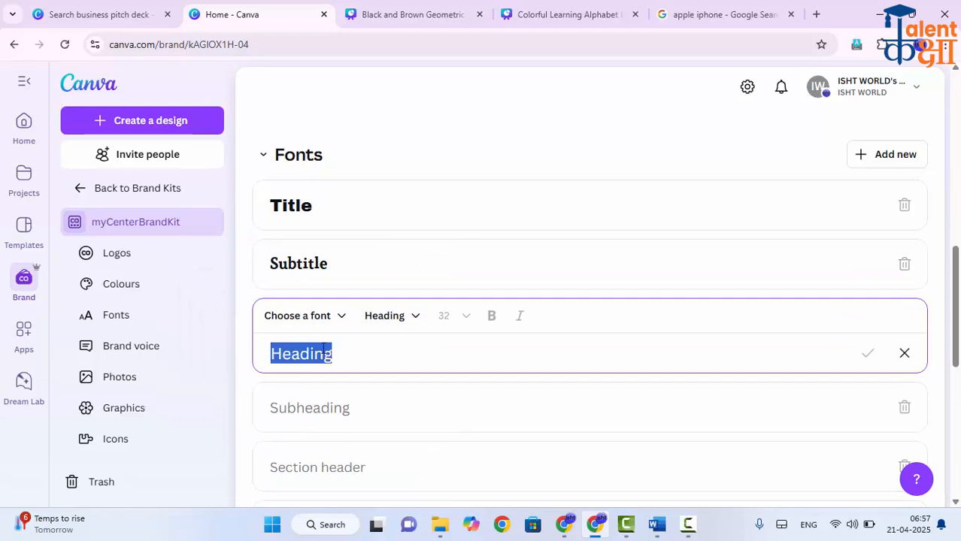
left_click(325, 323)
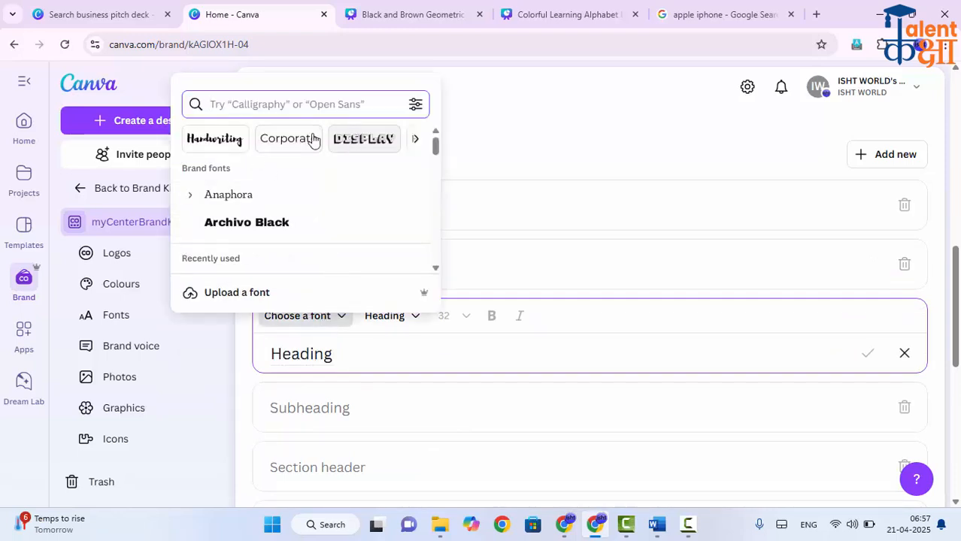
left_click(275, 142)
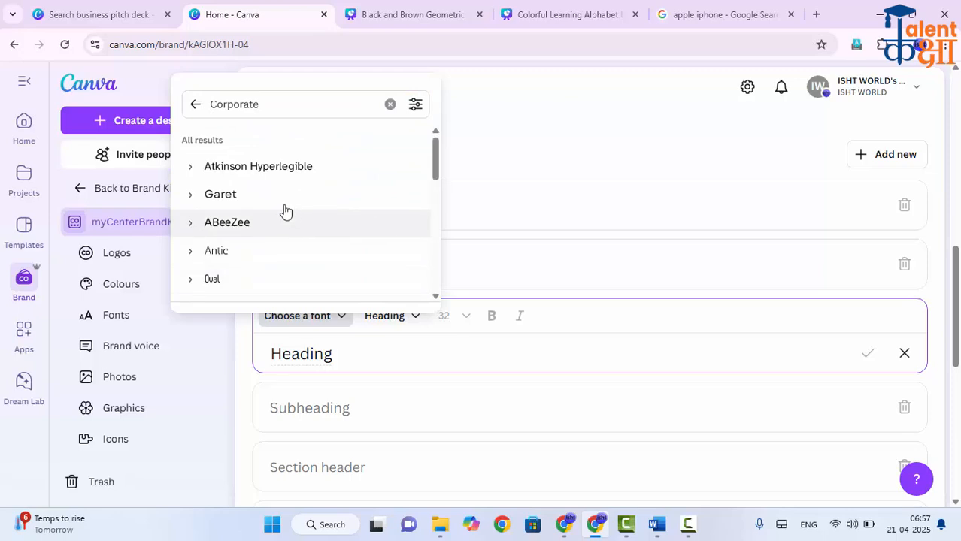
left_click(264, 195)
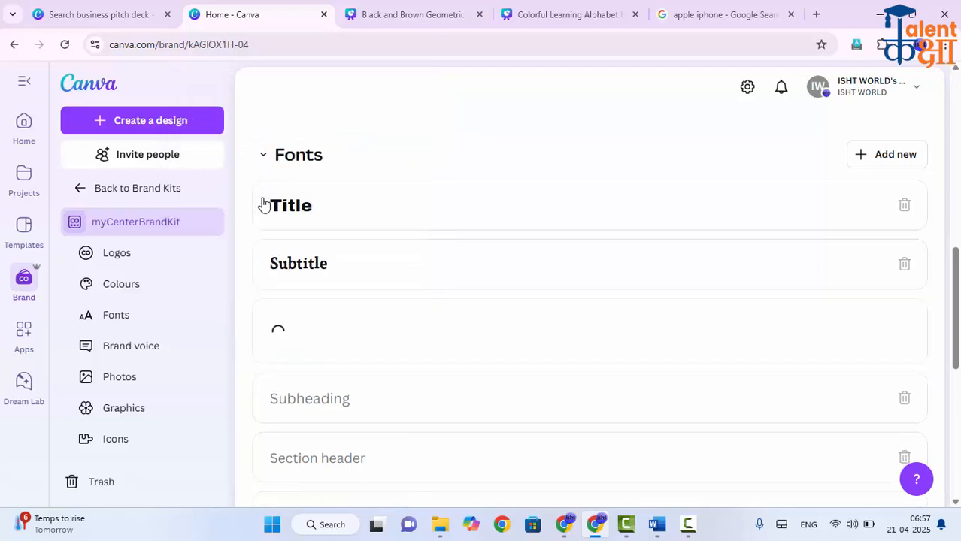
scroll(355, 390, "down", 1)
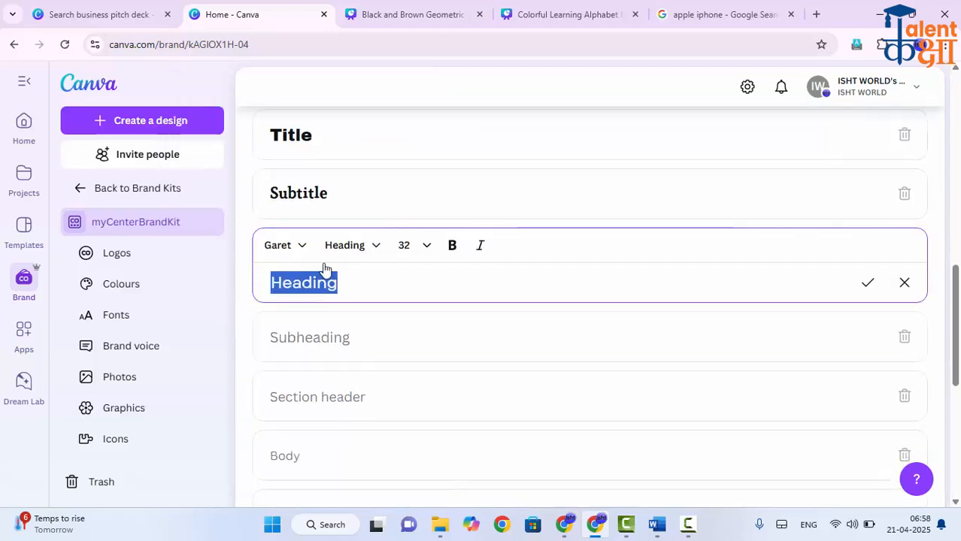
left_click(337, 338)
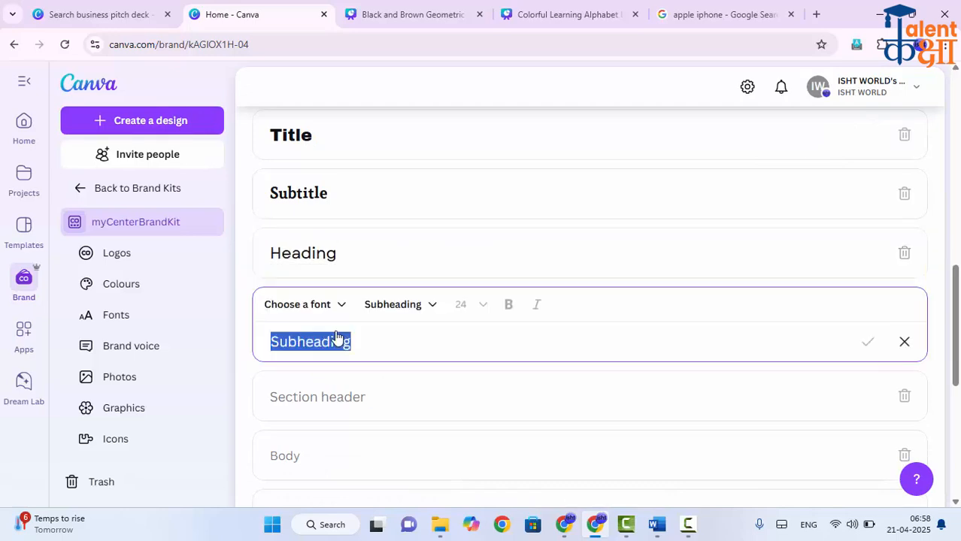
left_click(317, 305)
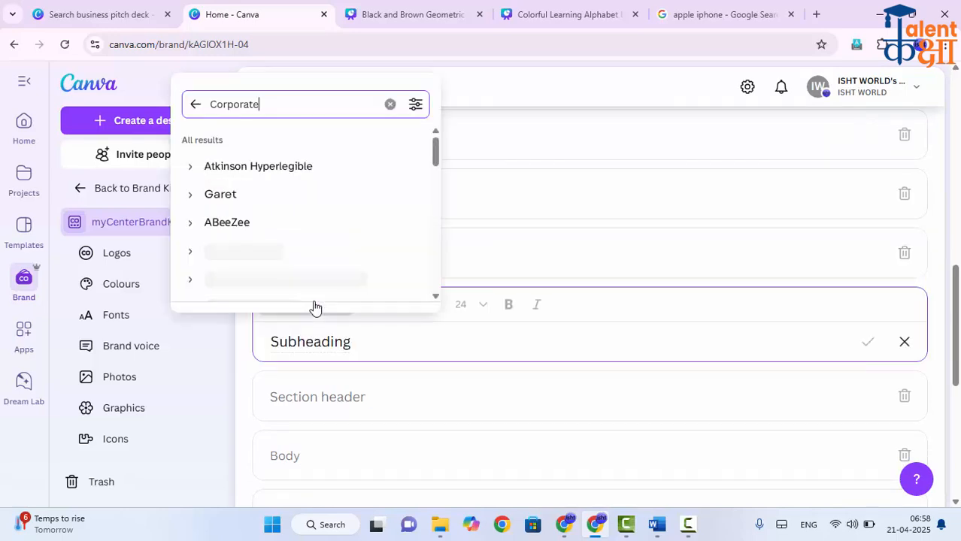
left_click(252, 234)
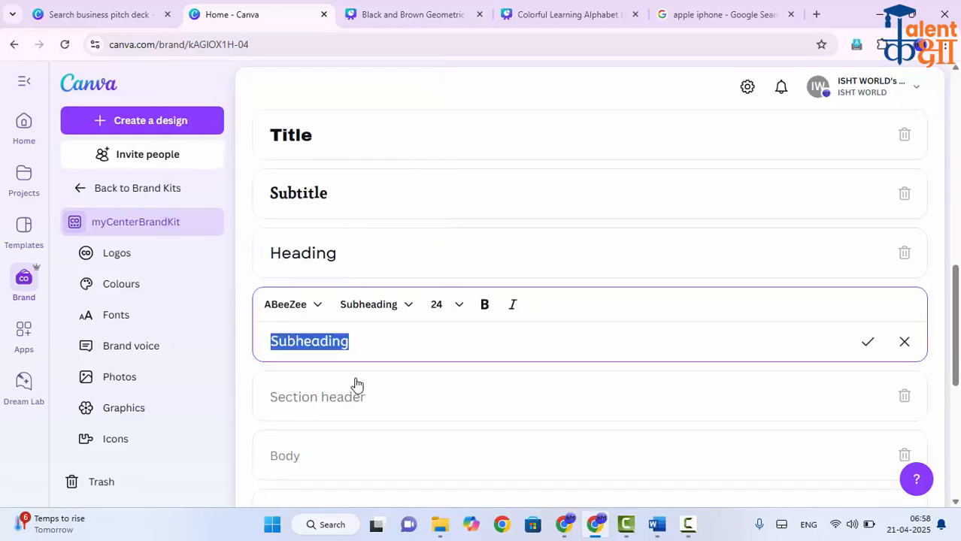
Choose fonts from the Corporate category for the Section header and Body text styles
left_click(353, 393)
left_click(331, 366)
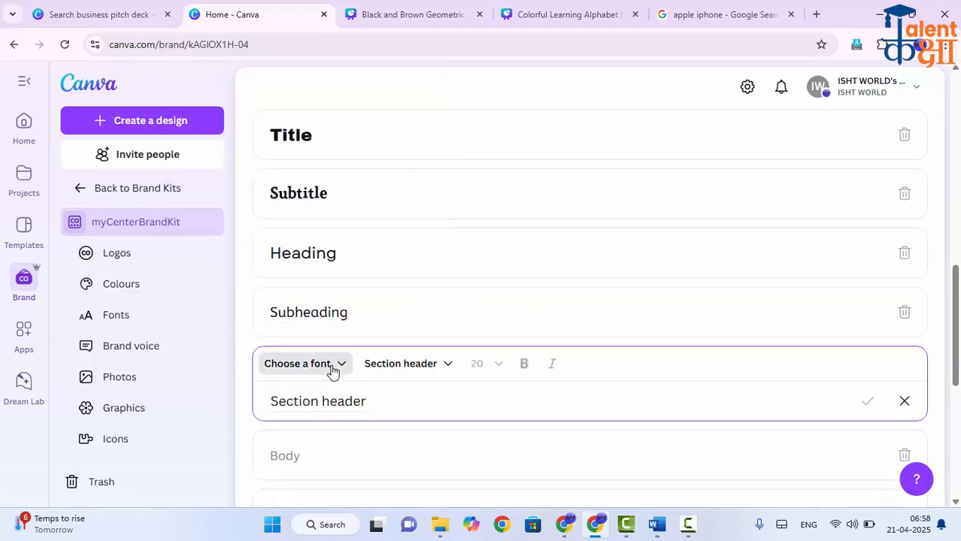
left_click(271, 284)
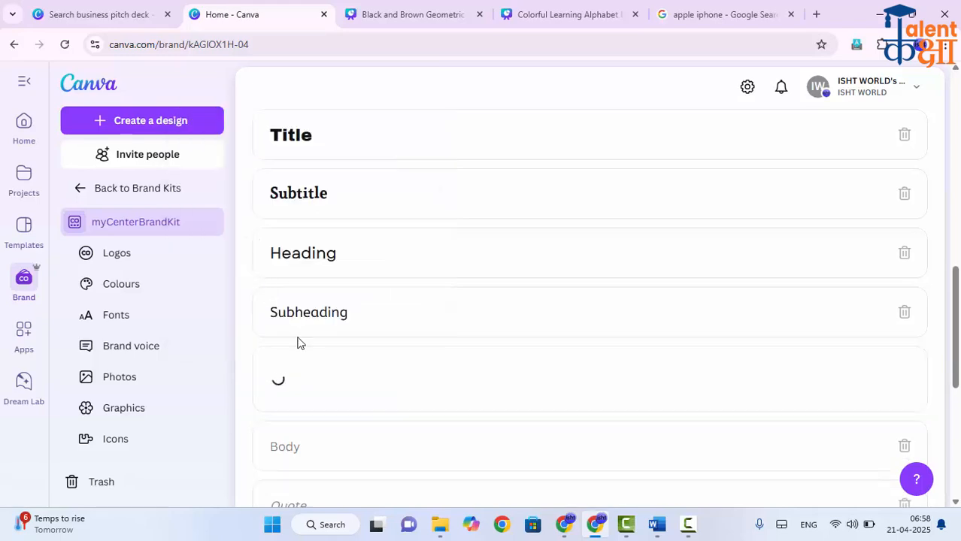
scroll(308, 361, "down", 2)
left_click(322, 325)
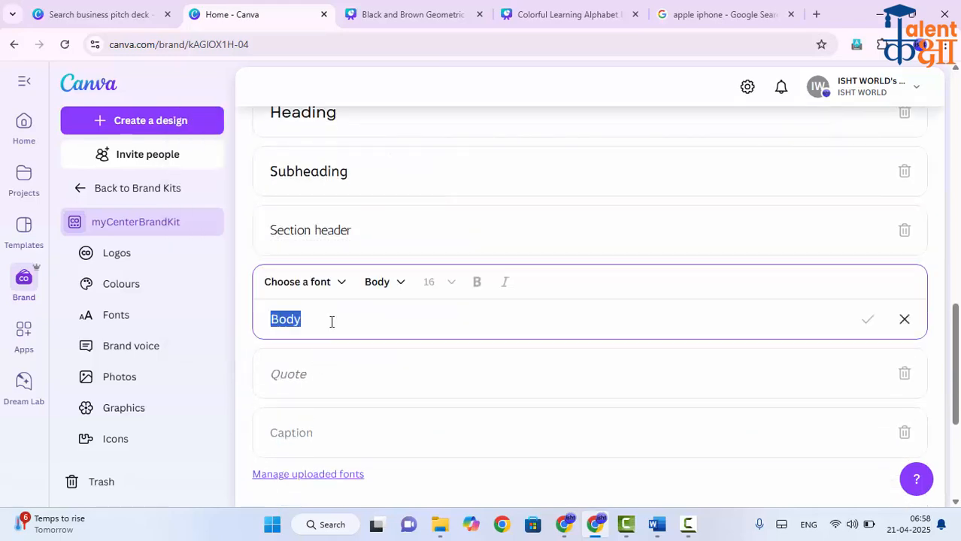
left_click(334, 282)
left_click(298, 351)
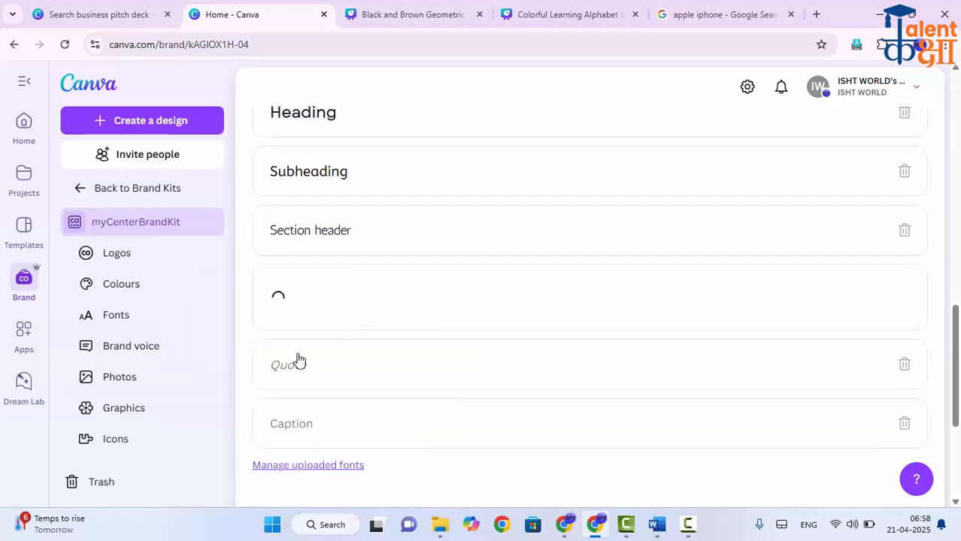
Set the Quote text style's font to B612 from the Corporate category
scroll(317, 317, "down", 1)
left_click(316, 316)
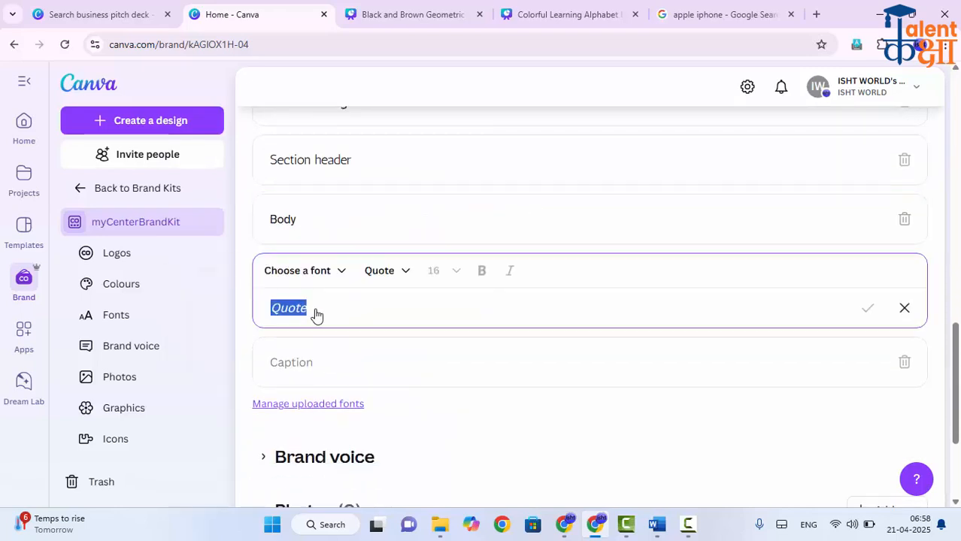
scroll(320, 294, "down", 1)
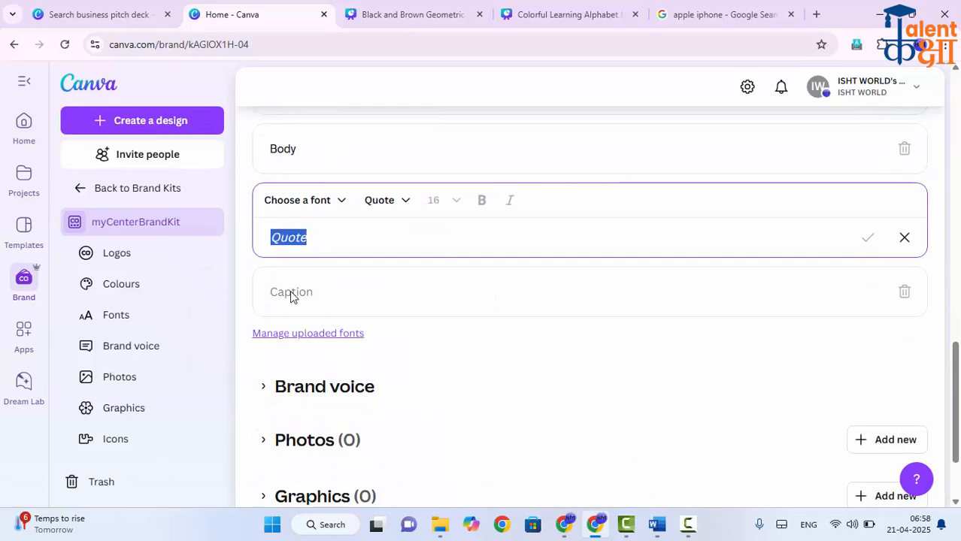
left_click(308, 200)
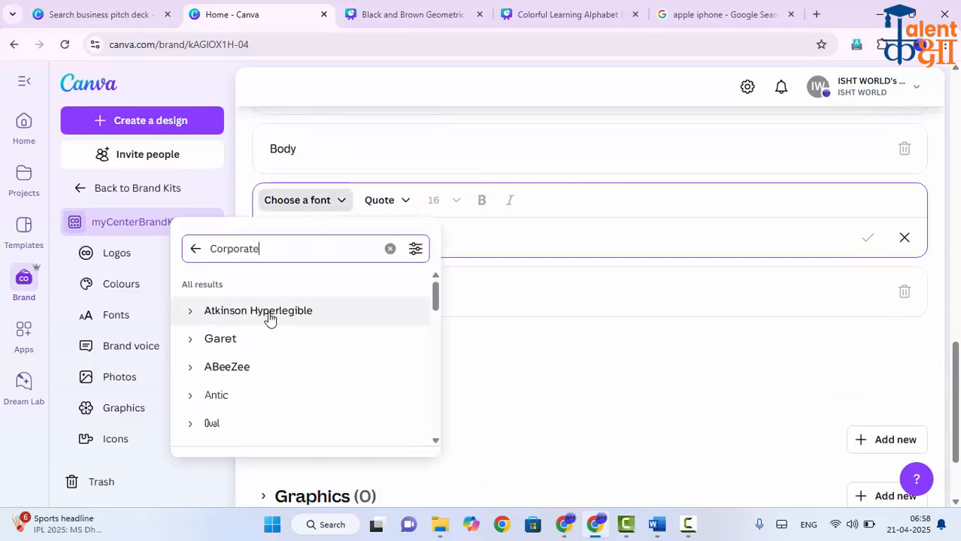
scroll(257, 343, "down", 2)
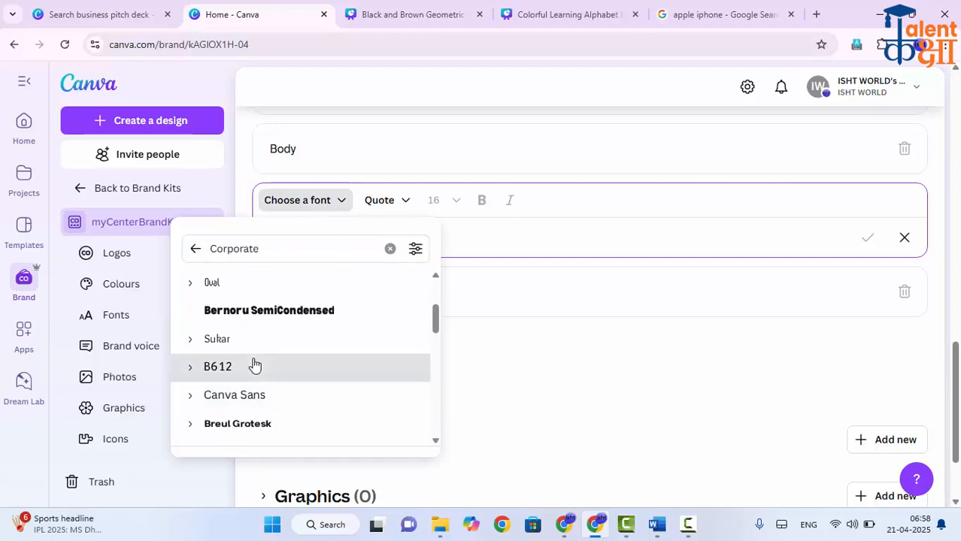
left_click(254, 366)
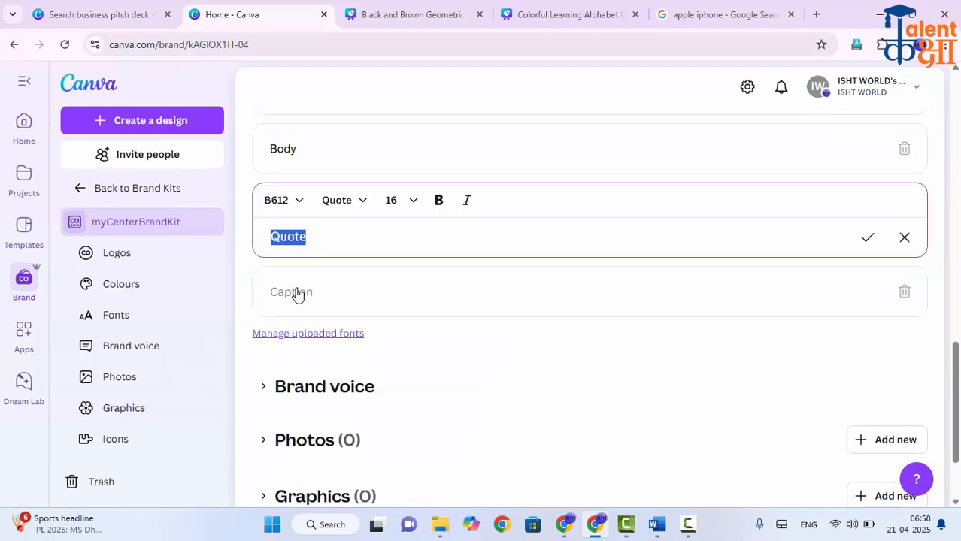
Set the Caption text style's font to Bernoru SemiCondensed and save it
left_click(295, 291)
left_click(303, 265)
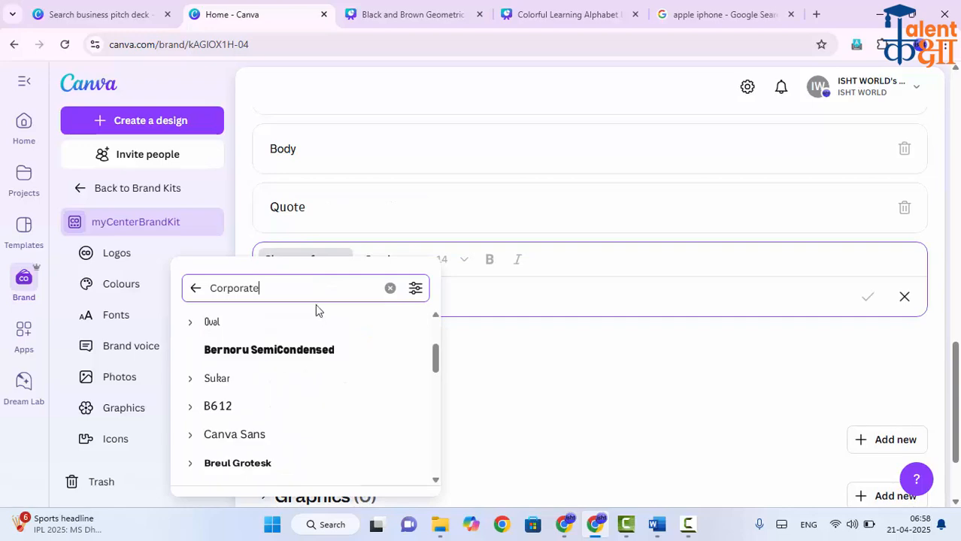
left_click(263, 352)
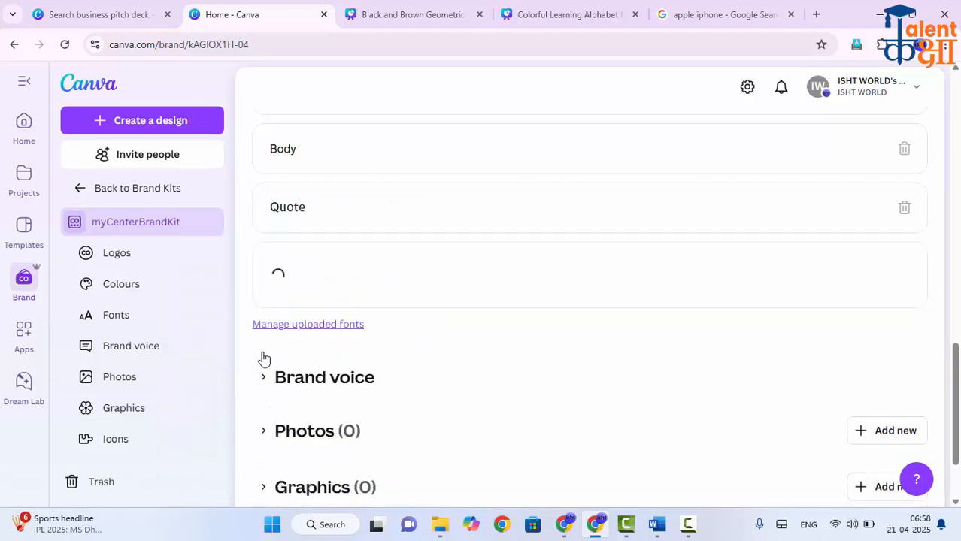
scroll(526, 268, "down", 3)
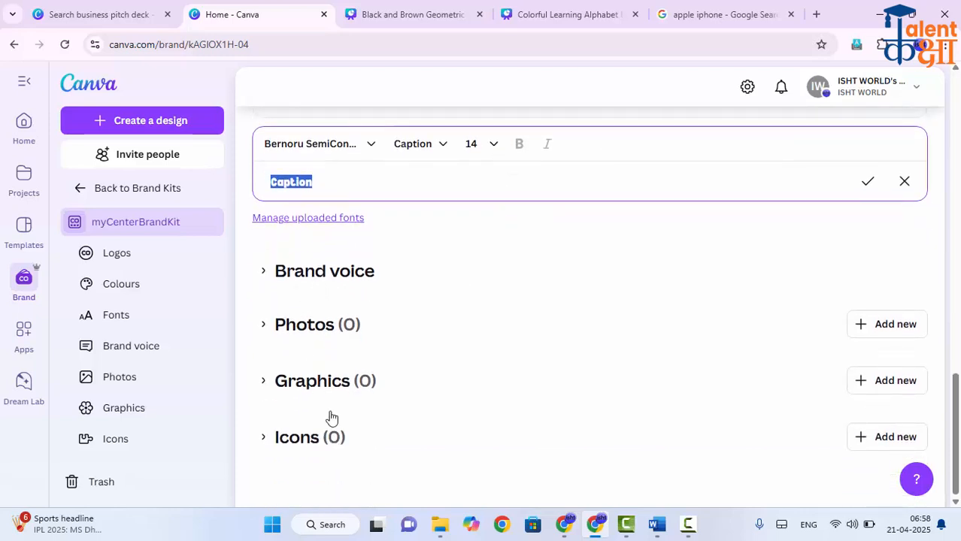
scroll(631, 204, "up", 8)
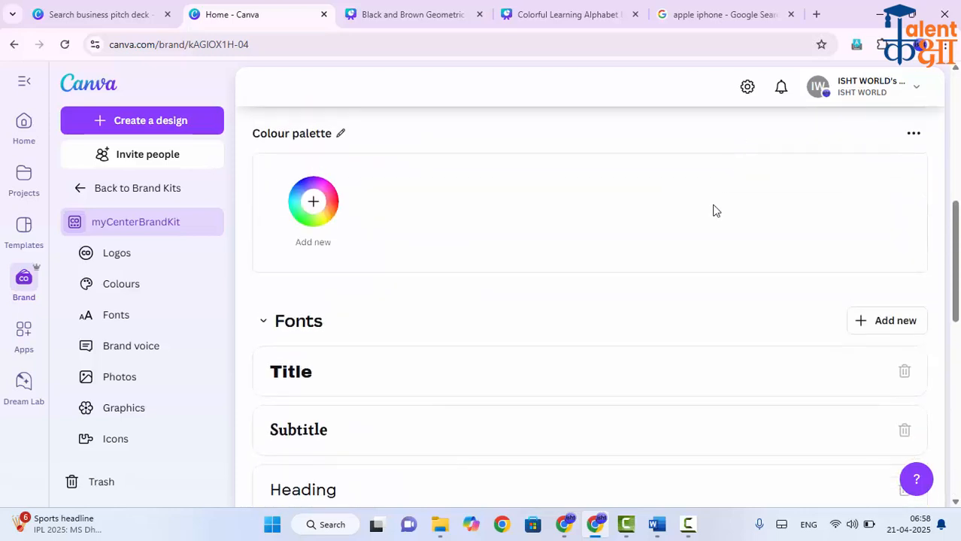
scroll(715, 211, "down", 8)
left_click(867, 252)
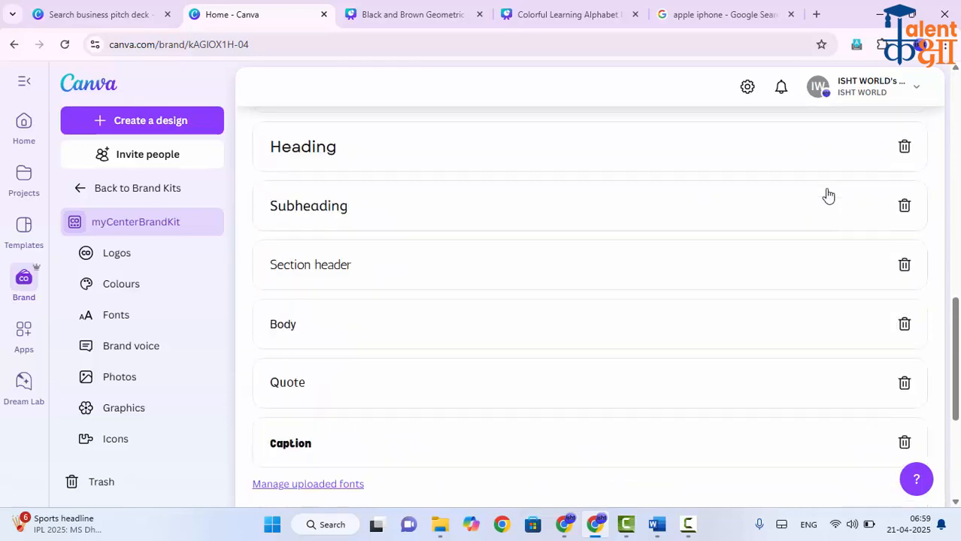
Look over the assigned text style fonts and collapse the Fonts section of the Brand Kit
scroll(827, 194, "up", 7)
scroll(345, 322, "down", 5)
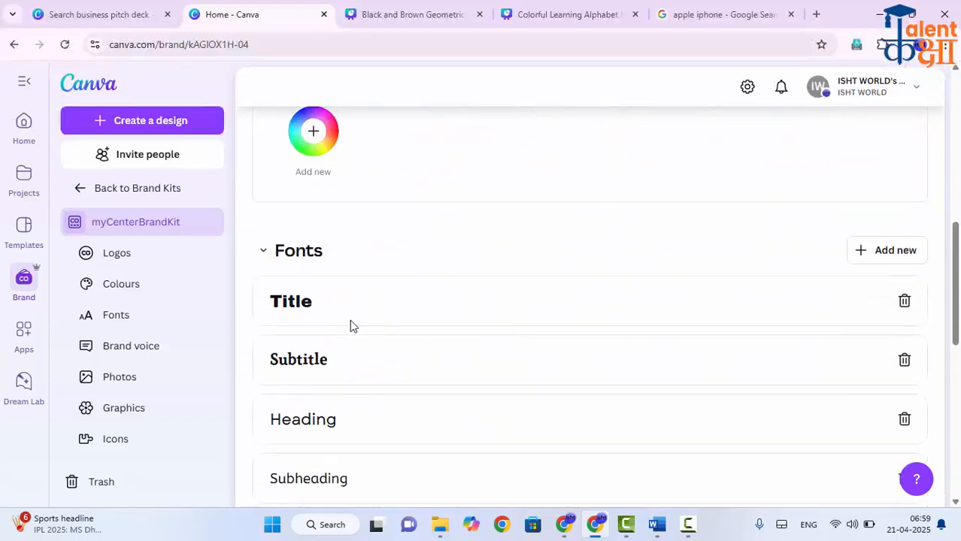
left_click(264, 252)
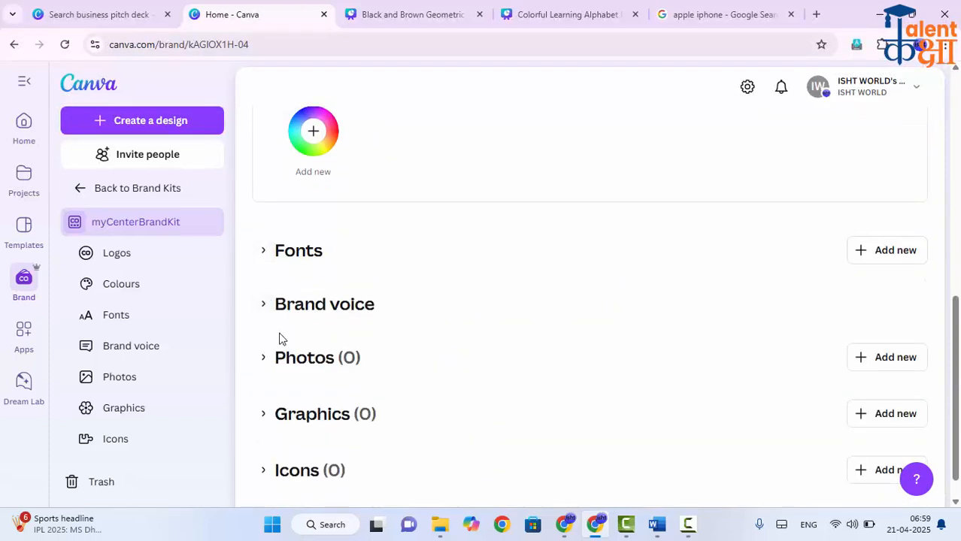
scroll(280, 339, "down", 1)
scroll(284, 250, "up", 5)
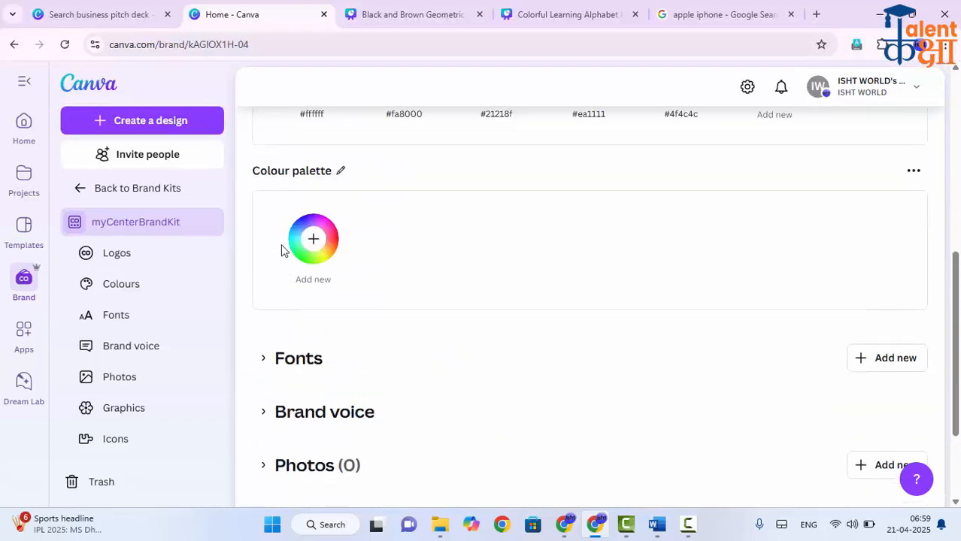
Collapse the Colours and Logos sections of the myCenterBrandKit Brand Kit
scroll(285, 206, "up", 1)
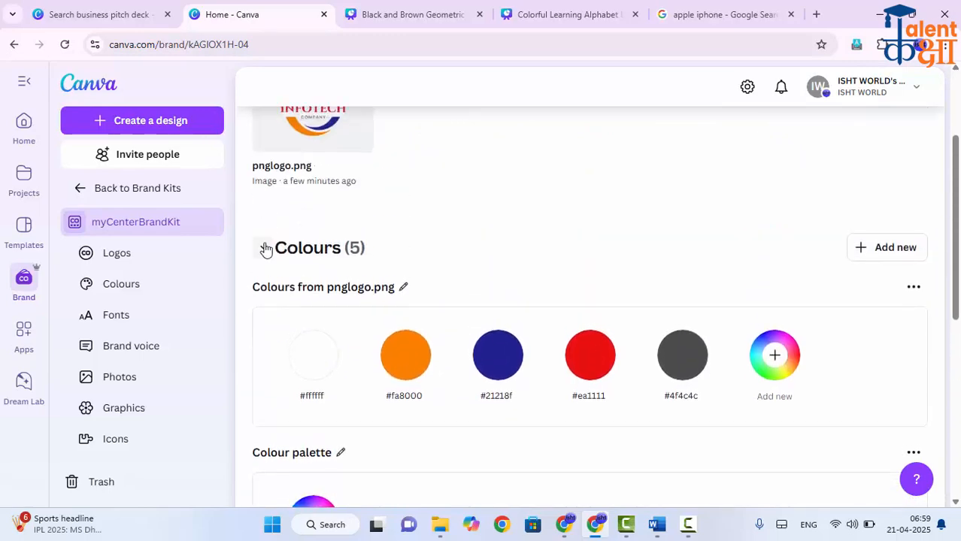
left_click(264, 248)
scroll(282, 226, "up", 2)
left_click(263, 161)
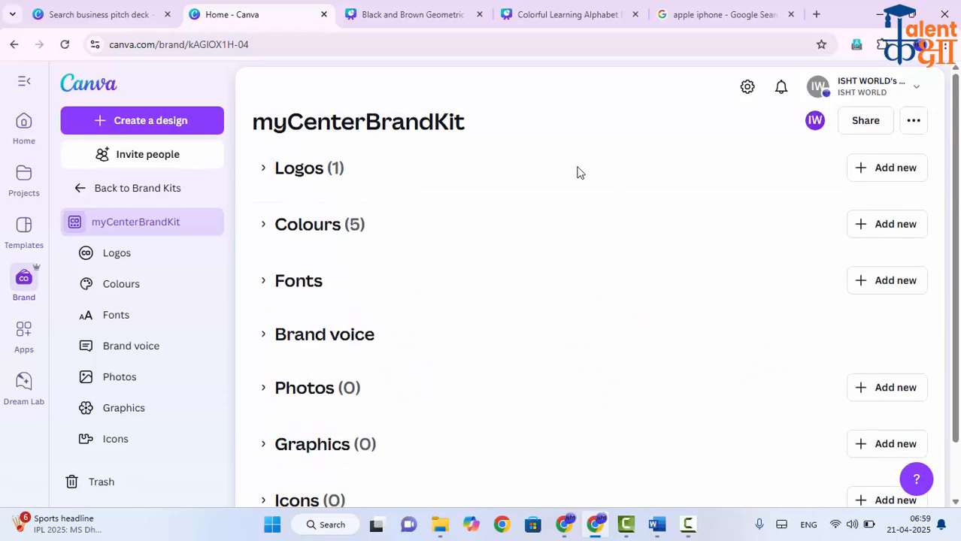
Switch to the Black and Brown Geometric Pitch Deck Presentation and select myCenterBrandKit as its active Brand Kit
left_click(402, 12)
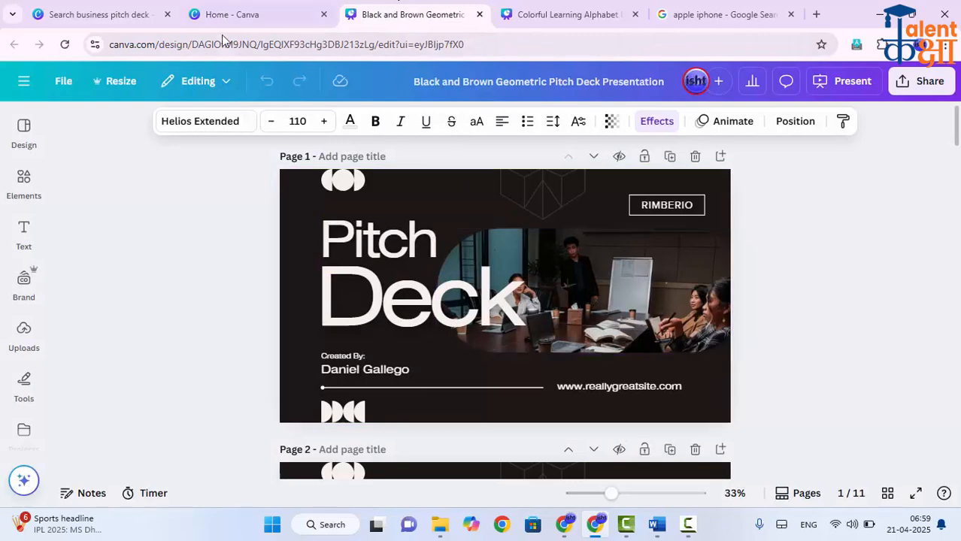
left_click(870, 355)
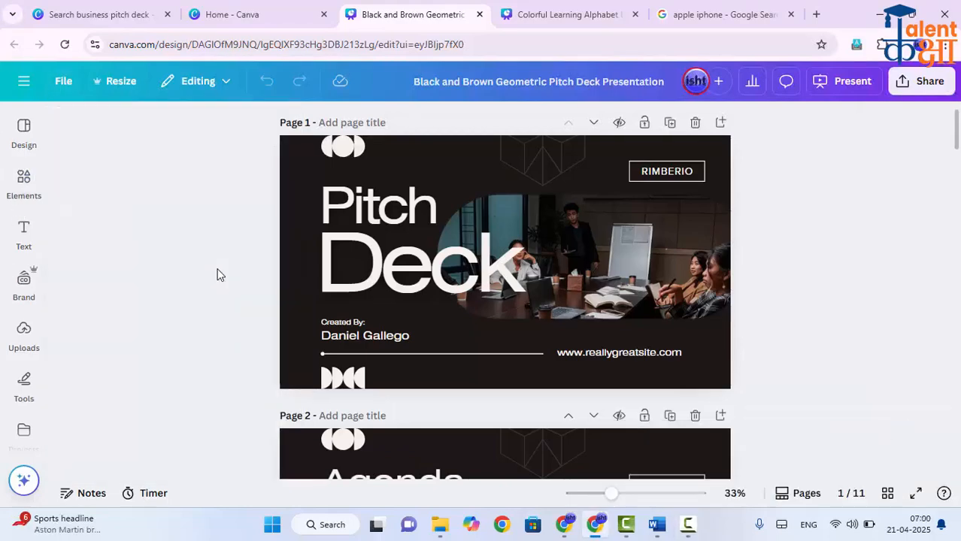
left_click(23, 285)
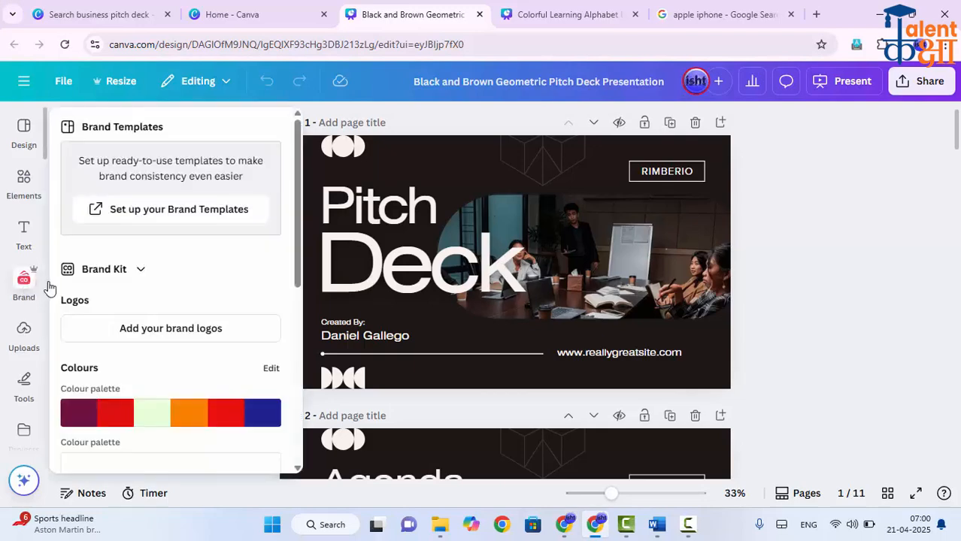
left_click(142, 269)
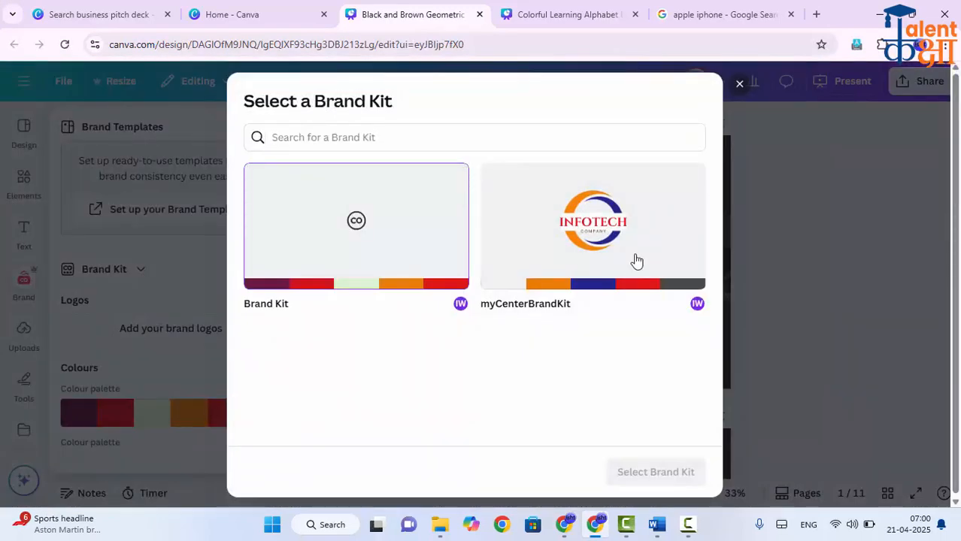
left_click(644, 245)
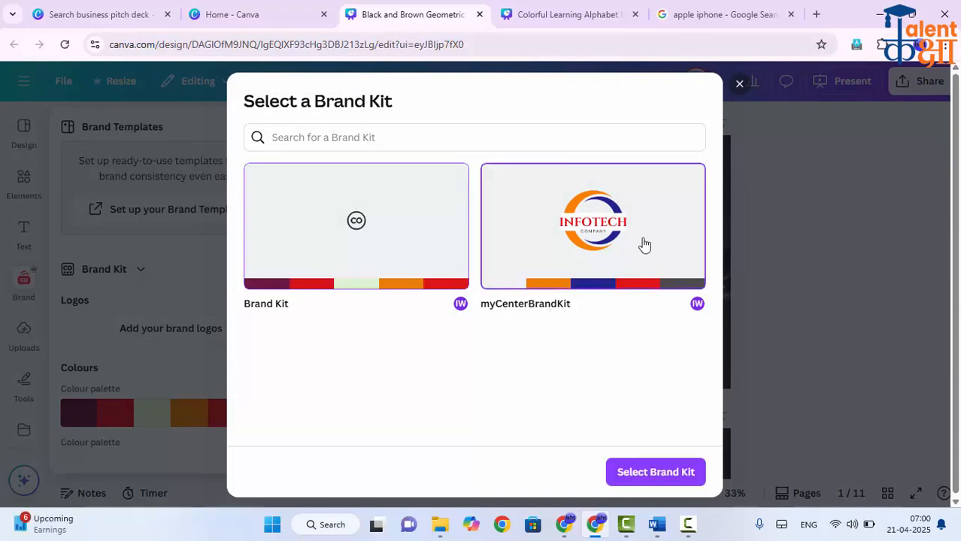
left_click(679, 479)
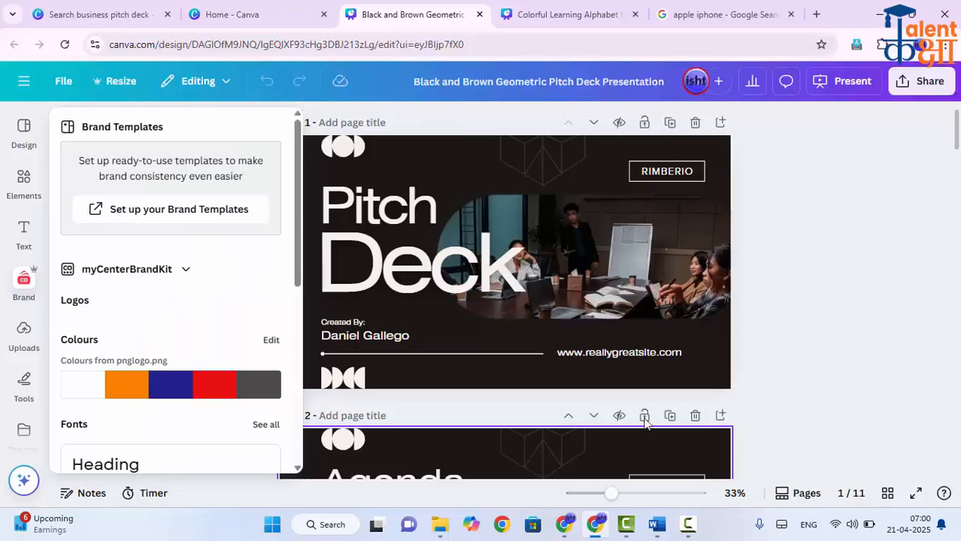
Look through the kit's brand assets, add its INFOTECH logo to page 1 and shrink it
scroll(174, 324, "down", 3)
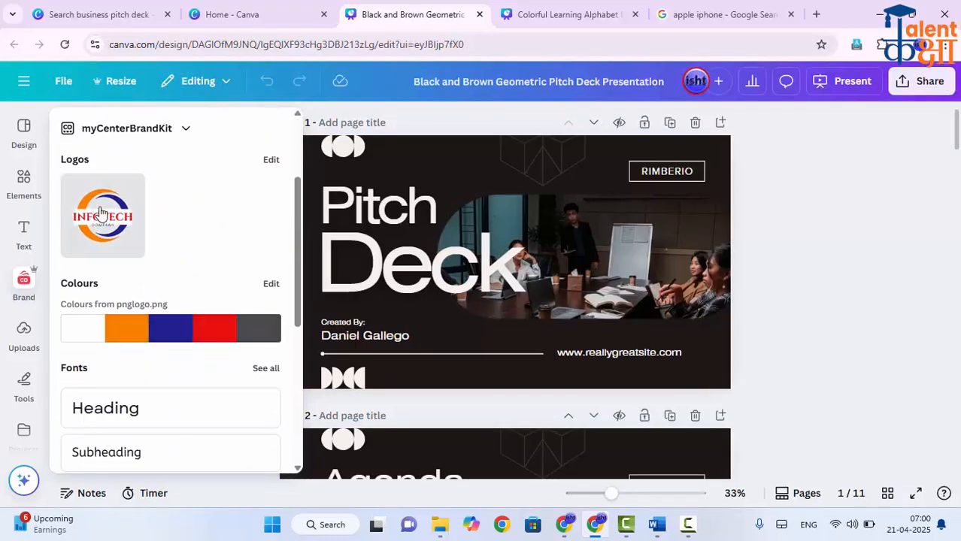
scroll(98, 361, "down", 4)
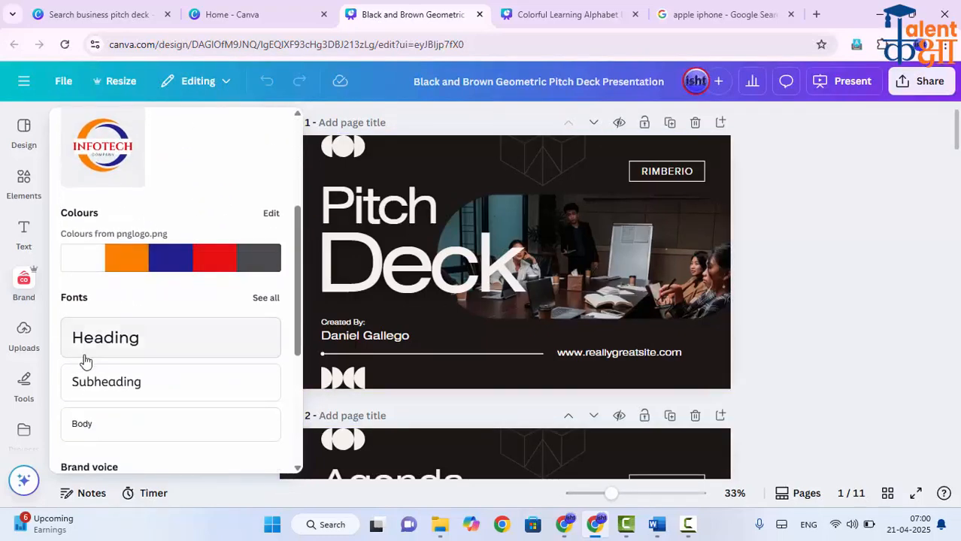
scroll(127, 407, "down", 2)
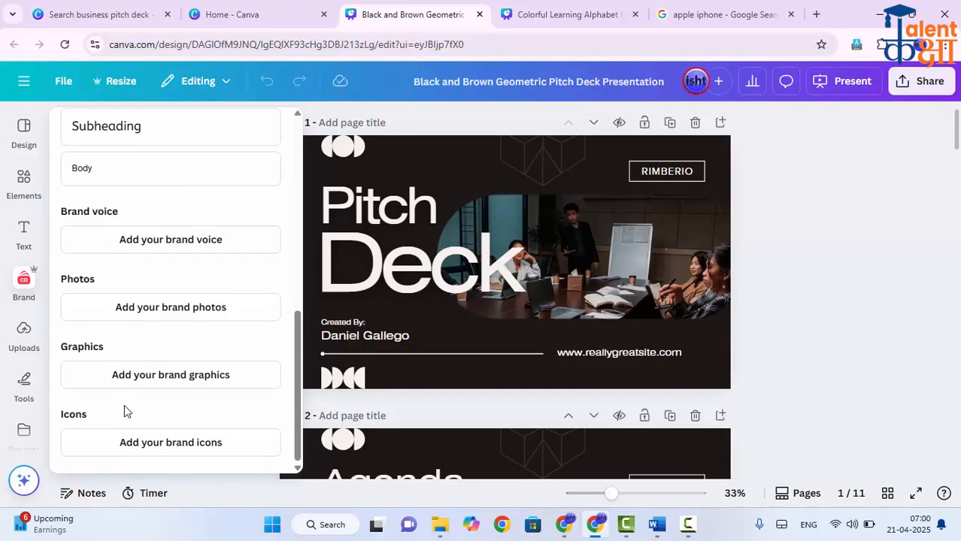
scroll(124, 406, "up", 6)
scroll(156, 314, "up", 2)
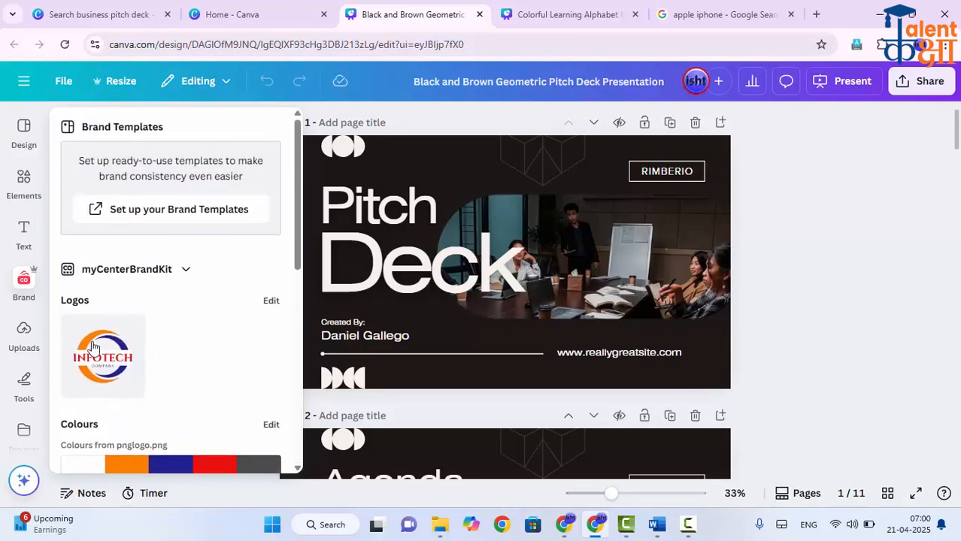
left_click_drag(106, 353, 477, 243)
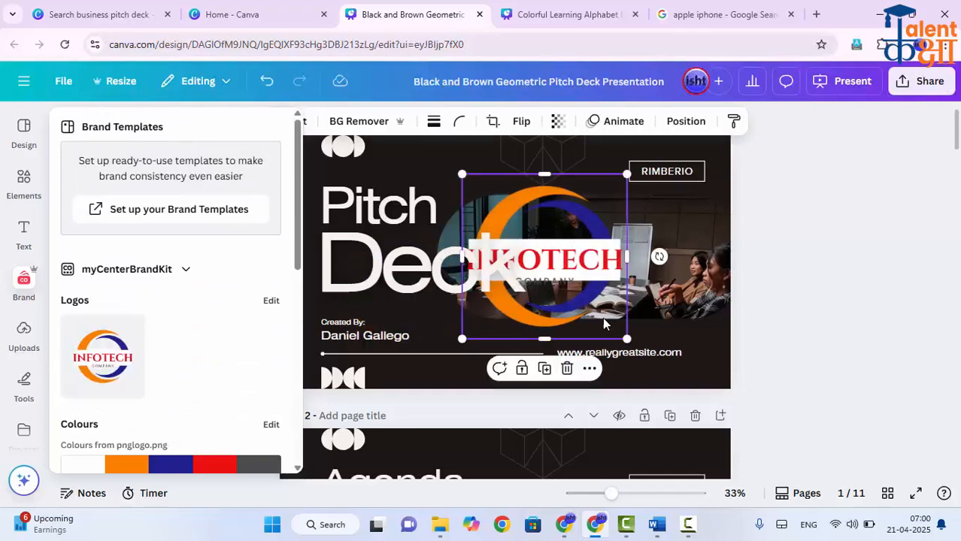
left_click_drag(627, 339, 531, 253)
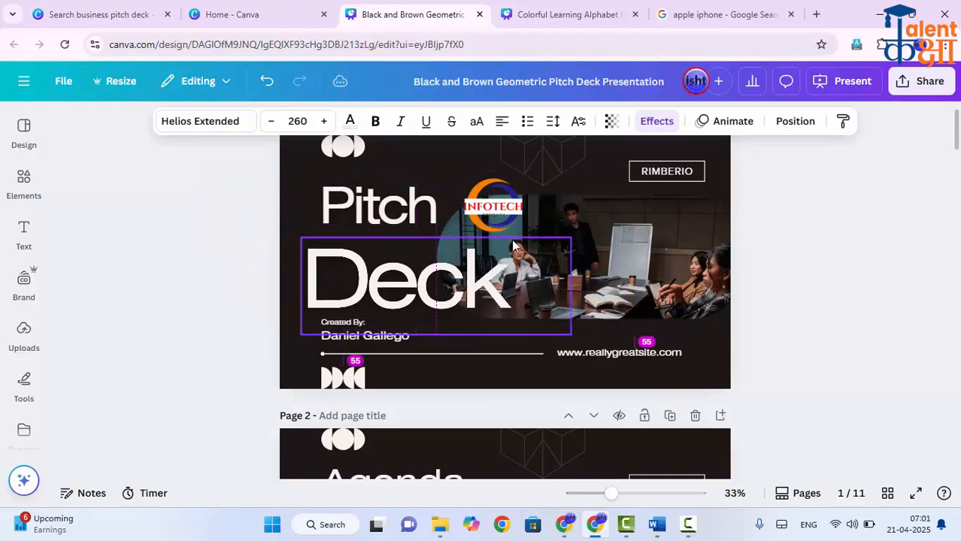
Move the logo above the Pitch text on page 1 and delete the decorative circle shapes at the page's upper edge
left_click(504, 194)
left_click_drag(503, 194, 401, 167)
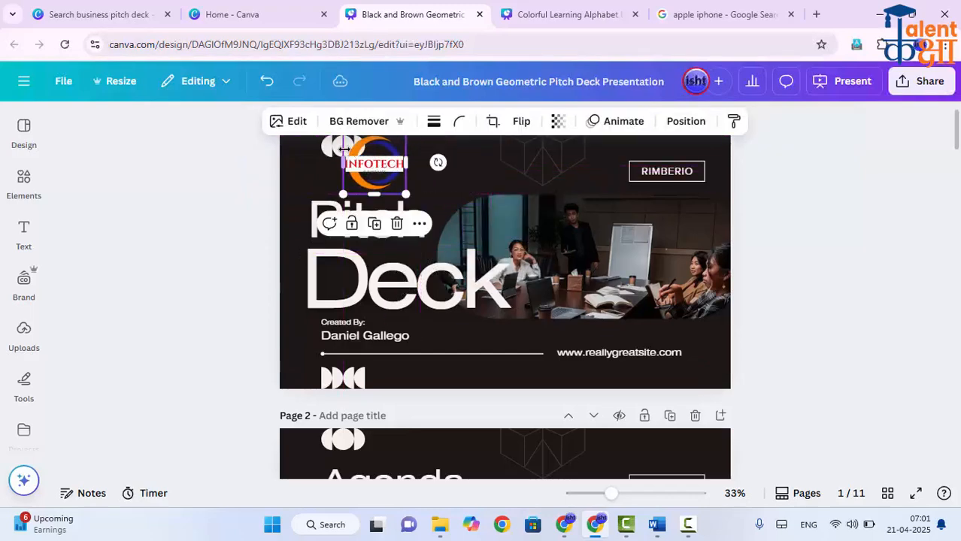
left_click(331, 155)
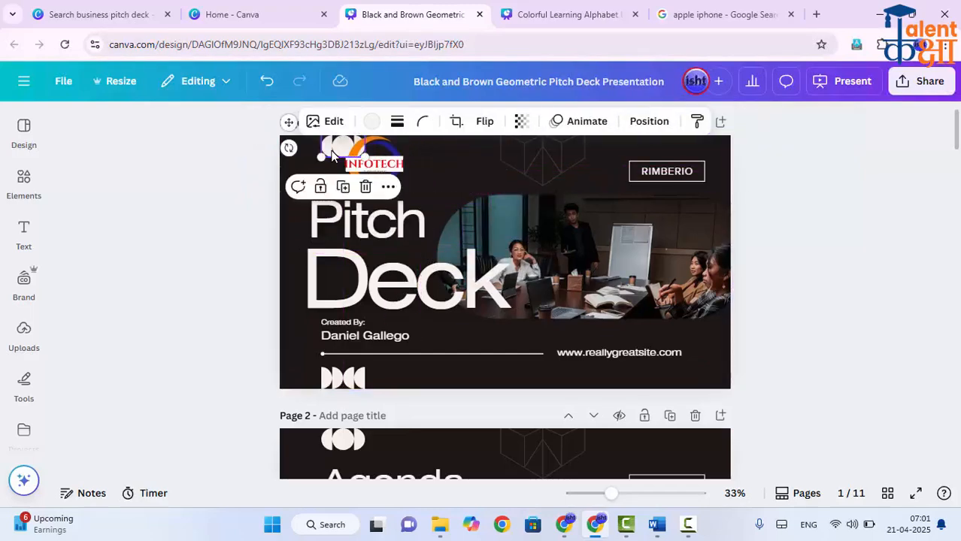
key("Delete")
left_click_drag(367, 172, 379, 188)
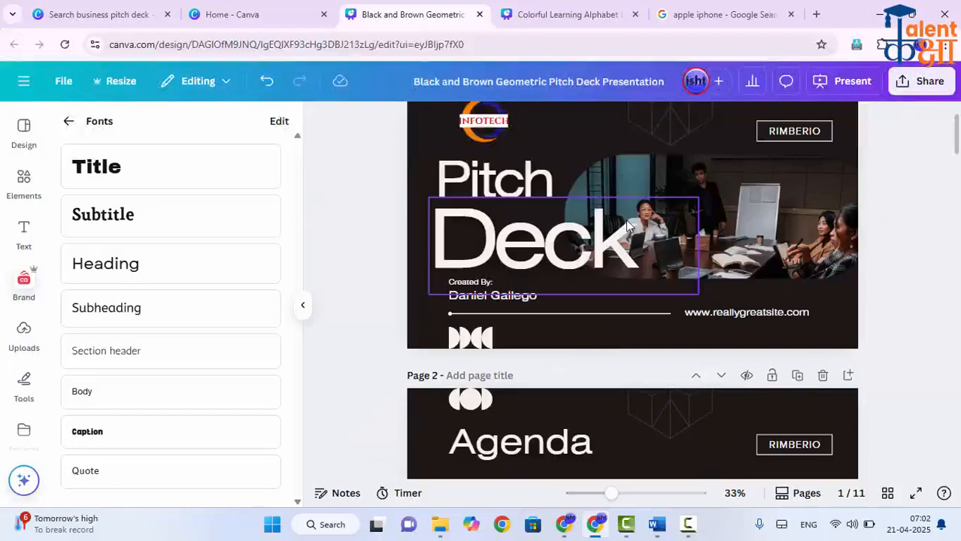
Delete the Pitch and Deck text boxes from page 1
left_click(491, 194)
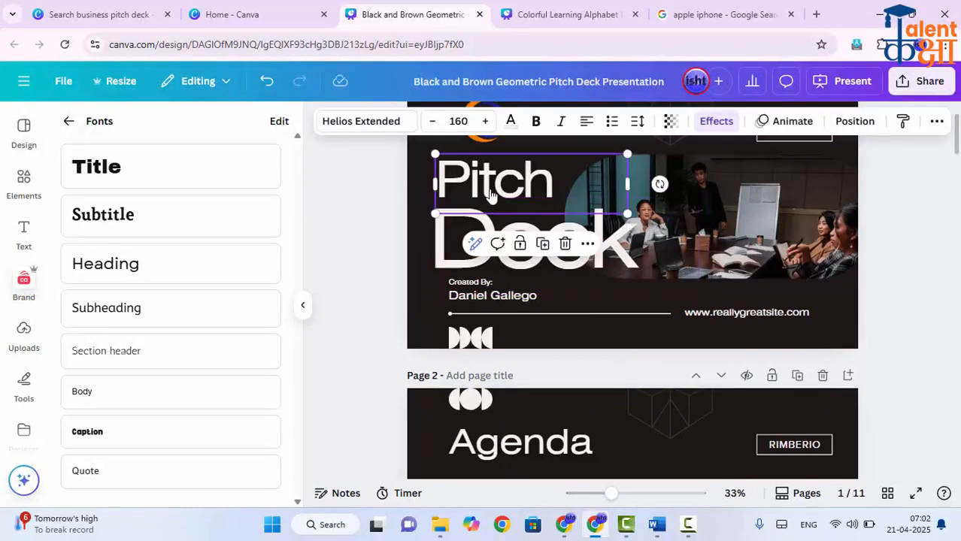
key("Delete")
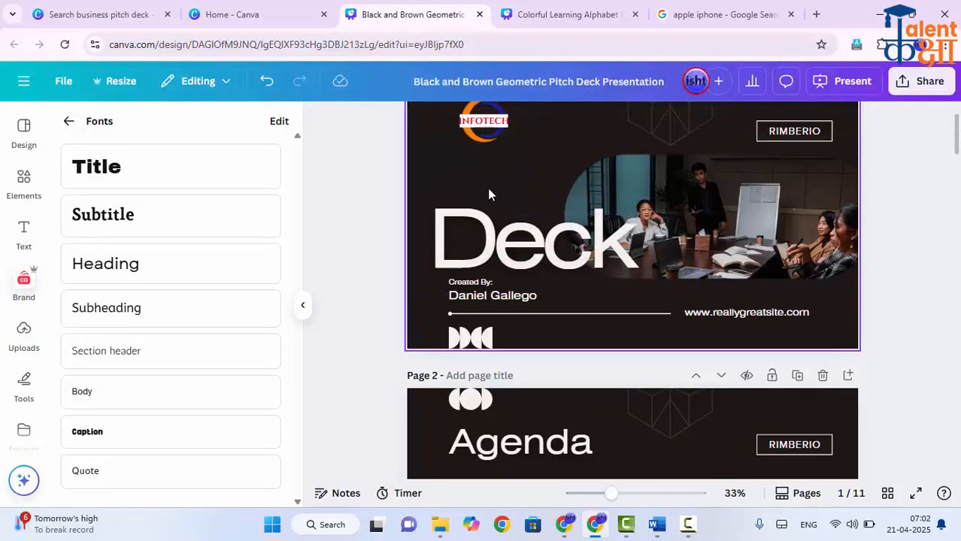
left_click(490, 227)
key("Delete")
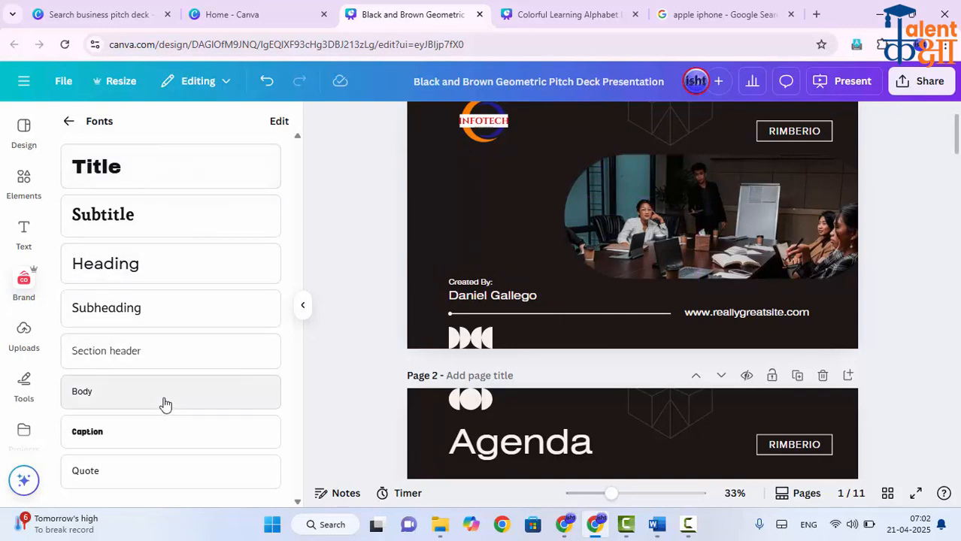
Add text in the brand's Title style to page 1, enlarge it to about size 214 and place it beside the photo
left_click(121, 181)
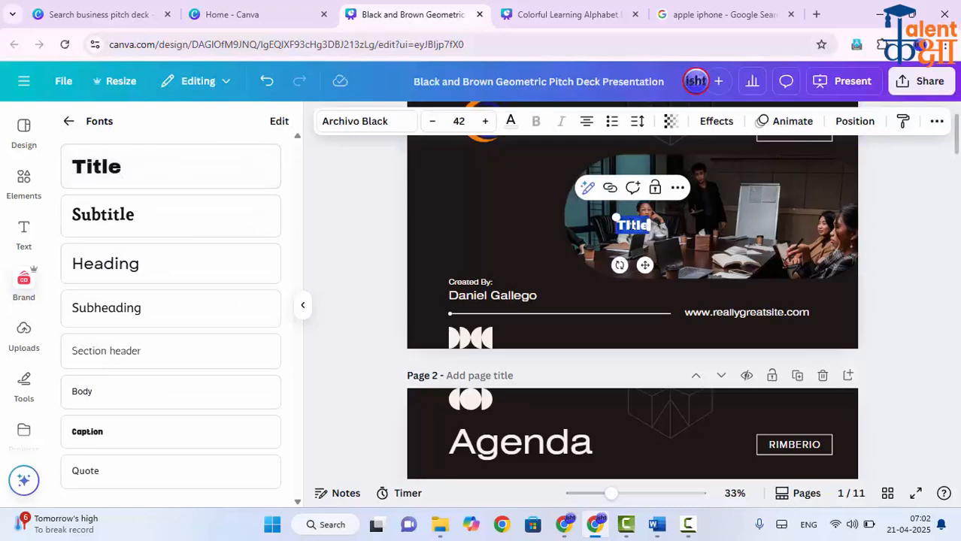
left_click_drag(612, 214, 481, 153)
left_click(899, 228)
left_click_drag(591, 198, 524, 204)
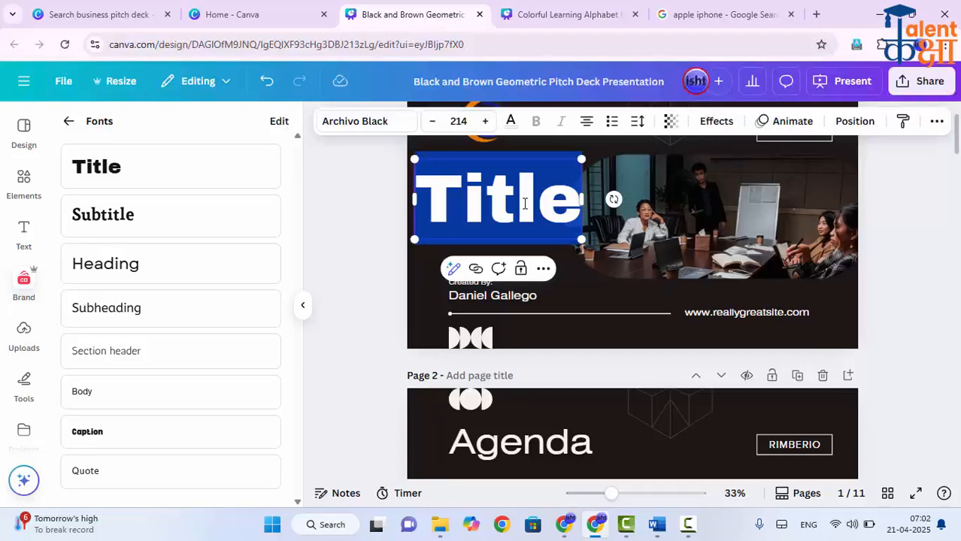
Replace the title's placeholder text with My Business and scale the text box down to about size 112
type("My Bus")
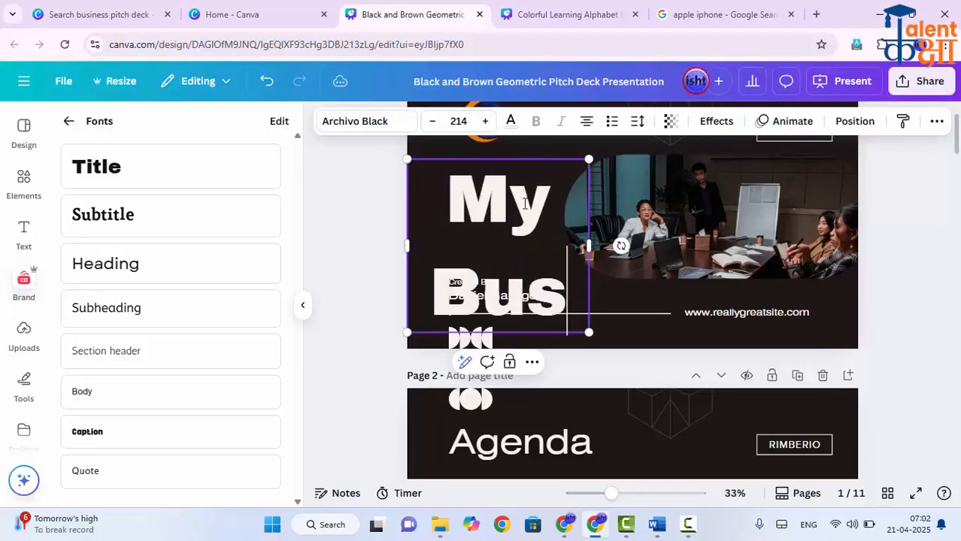
type("iness")
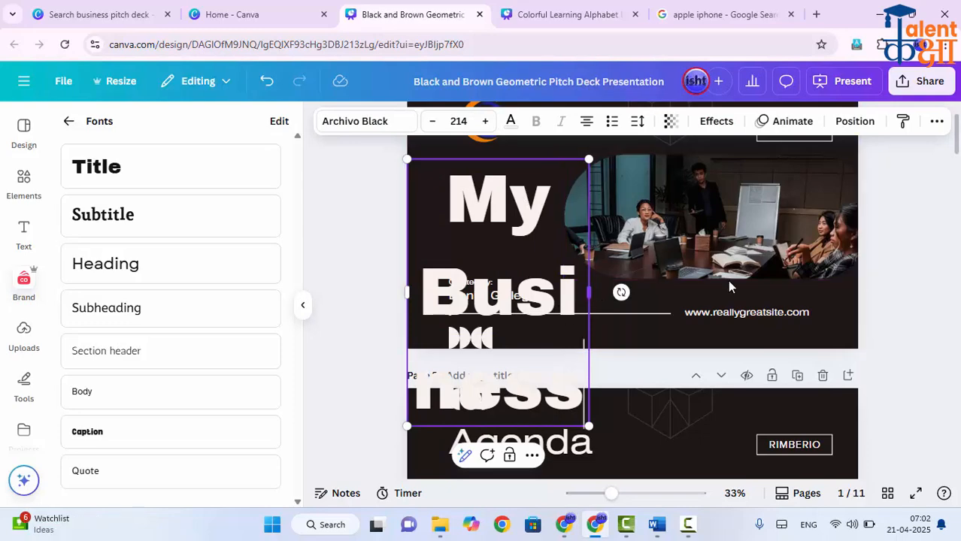
left_click_drag(728, 286, 626, 249)
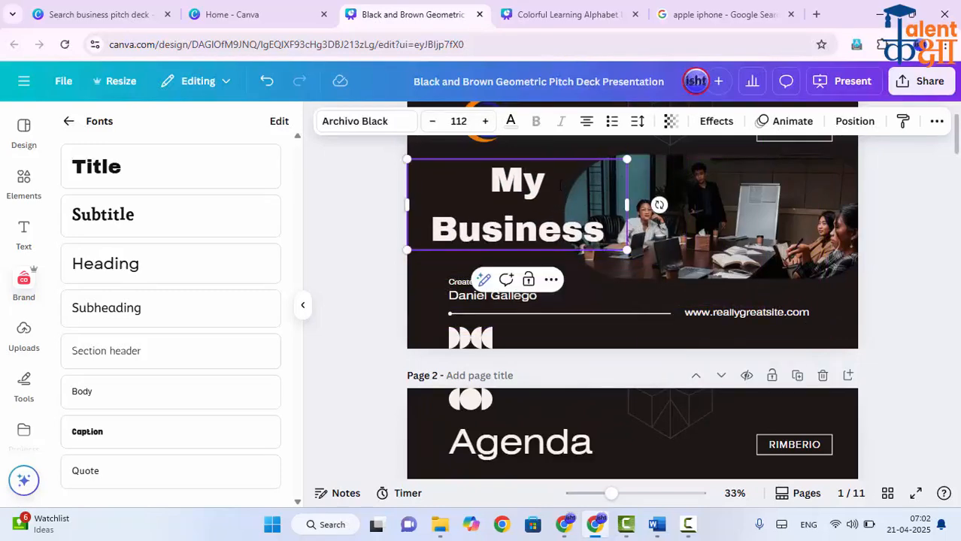
Join the title into the single word MyBusiness and resize it to about size 89.2 so it fits one line
left_click(560, 186)
key("Delete")
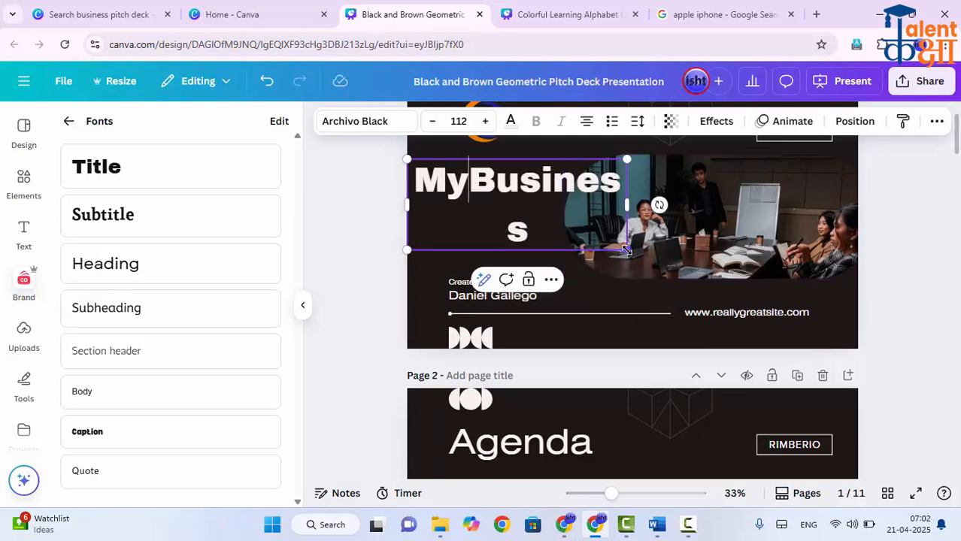
left_click_drag(626, 250, 581, 230)
left_click_drag(543, 188, 633, 198)
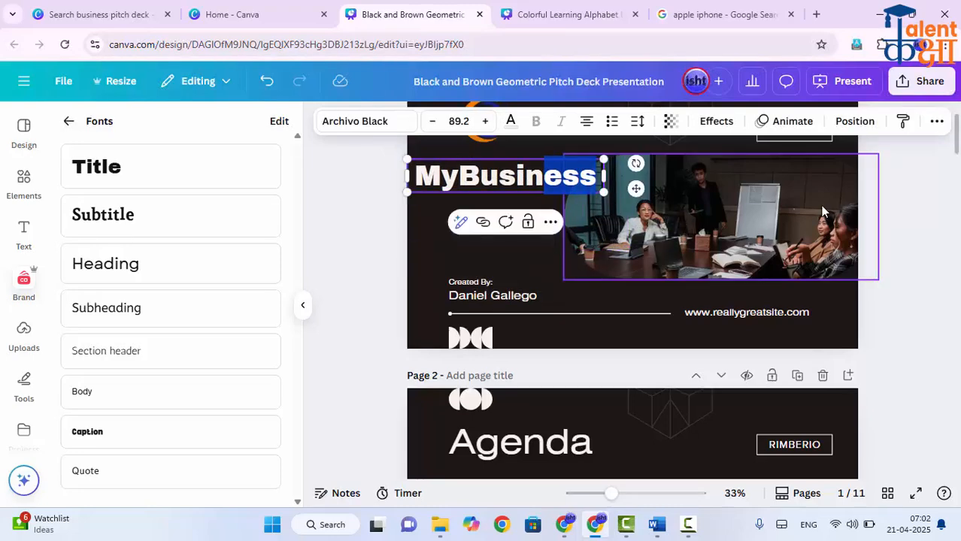
left_click(930, 216)
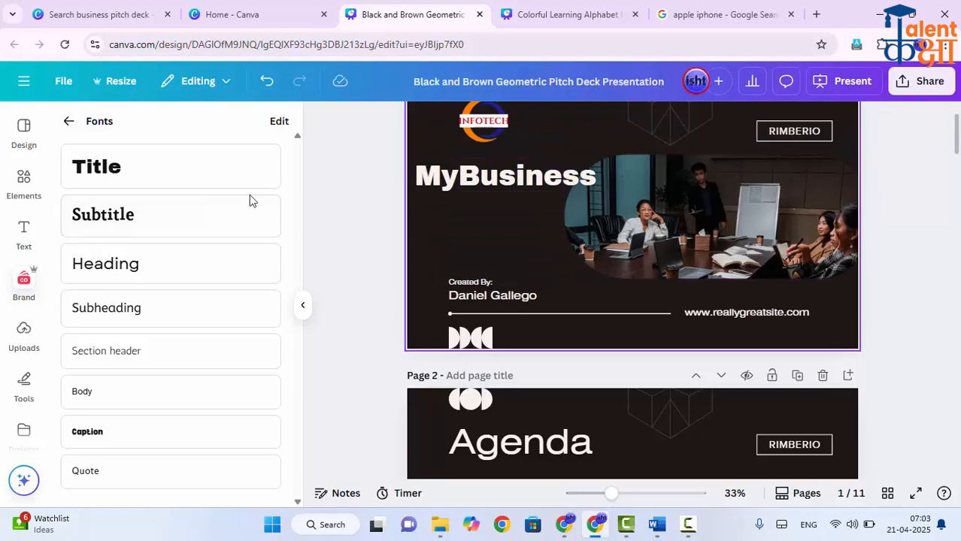
Add text in the brand's Heading style, enlarge it to about size 104 and place it below MyBusiness
left_click(148, 265)
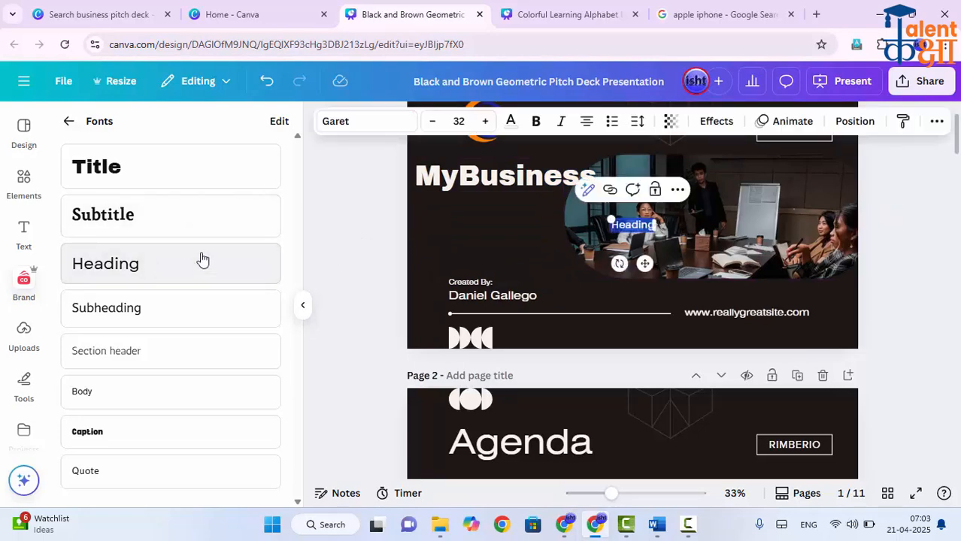
left_click_drag(612, 218, 514, 192)
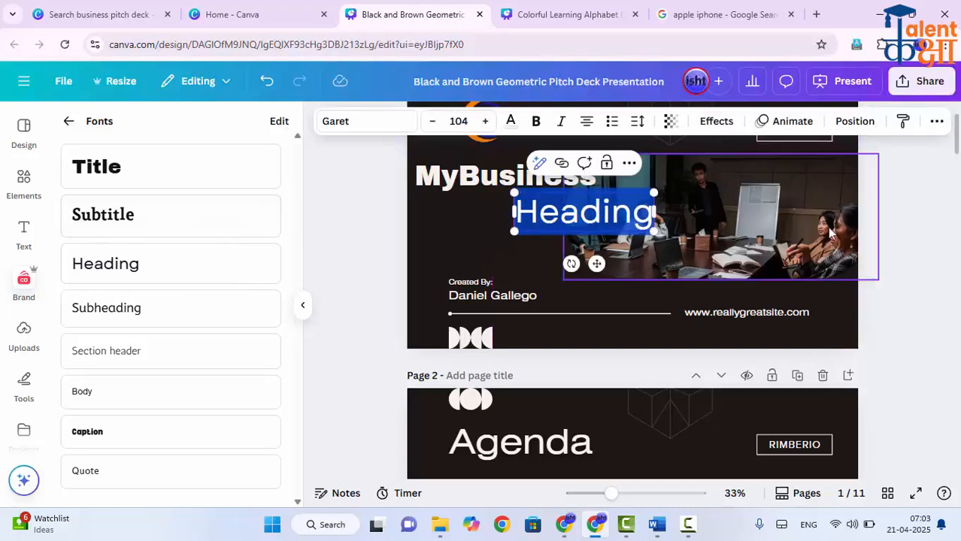
left_click_drag(638, 214, 531, 217)
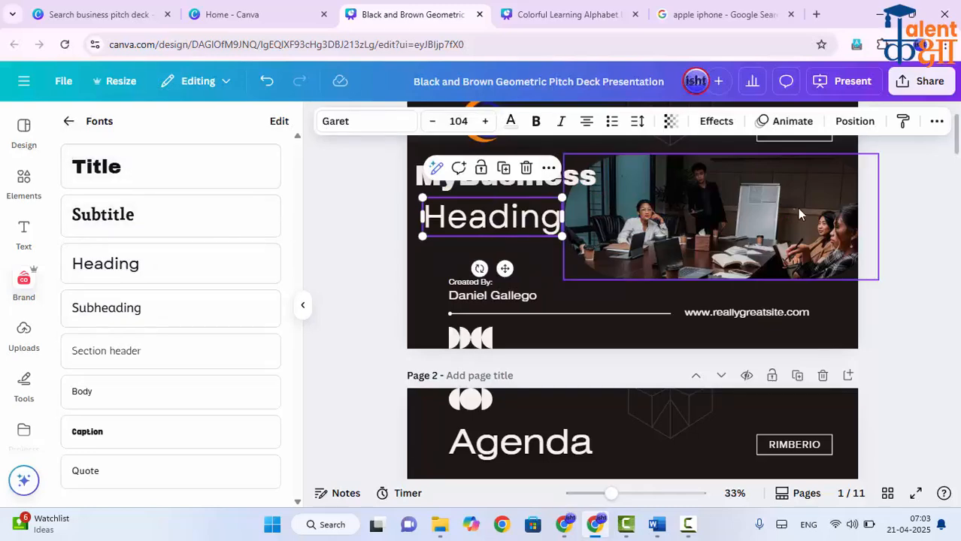
Return from the font styles to the Brand Kit overview and look through its colours, fonts, photos, graphics and icons sections
scroll(692, 233, "up", 2)
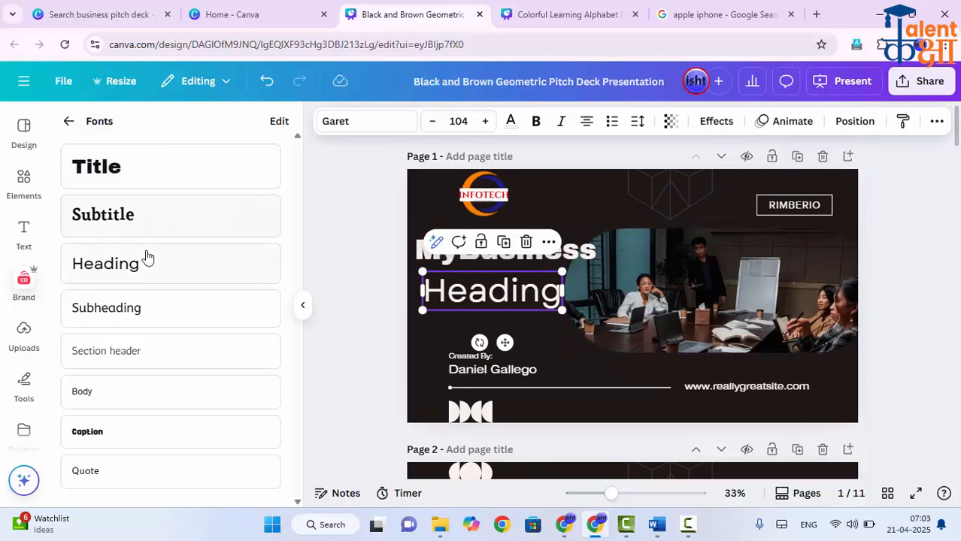
left_click(68, 122)
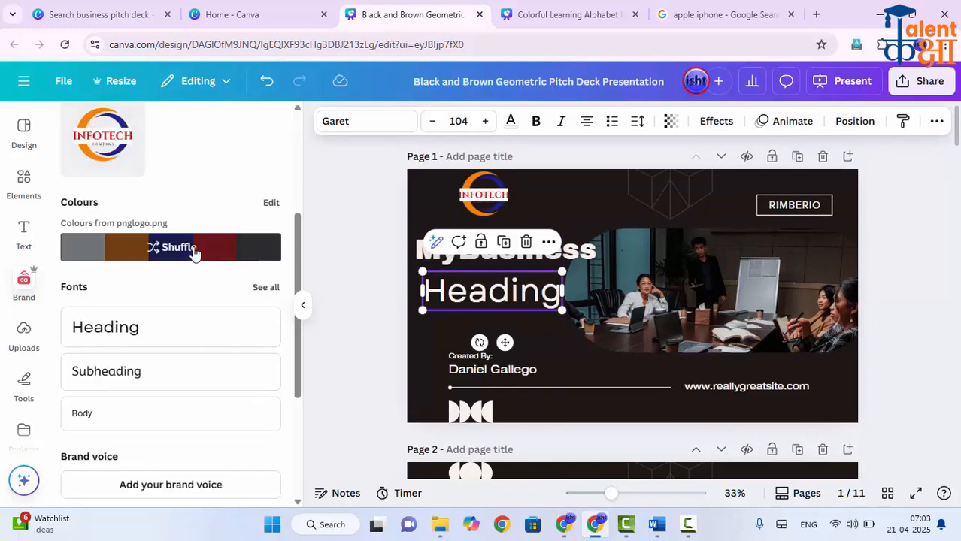
scroll(171, 297, "down", 2)
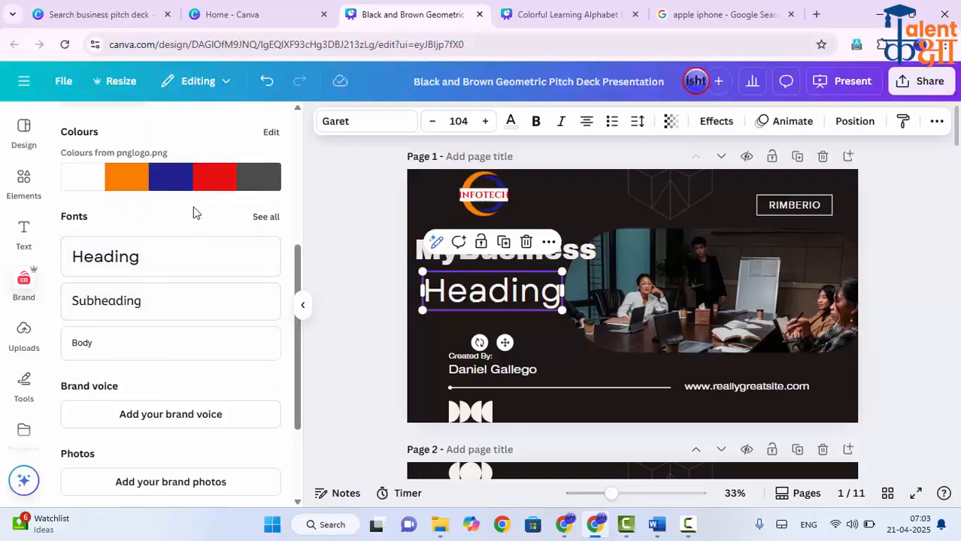
scroll(145, 345, "down", 3)
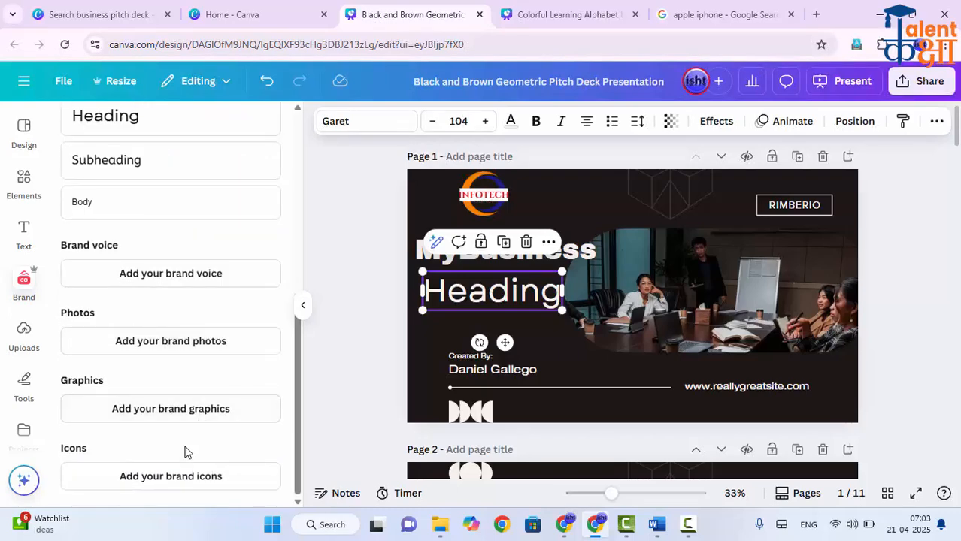
Deselect the Heading text on page 1 and hide the Brand Kit assets beside the presentation
scroll(130, 230, "up", 3)
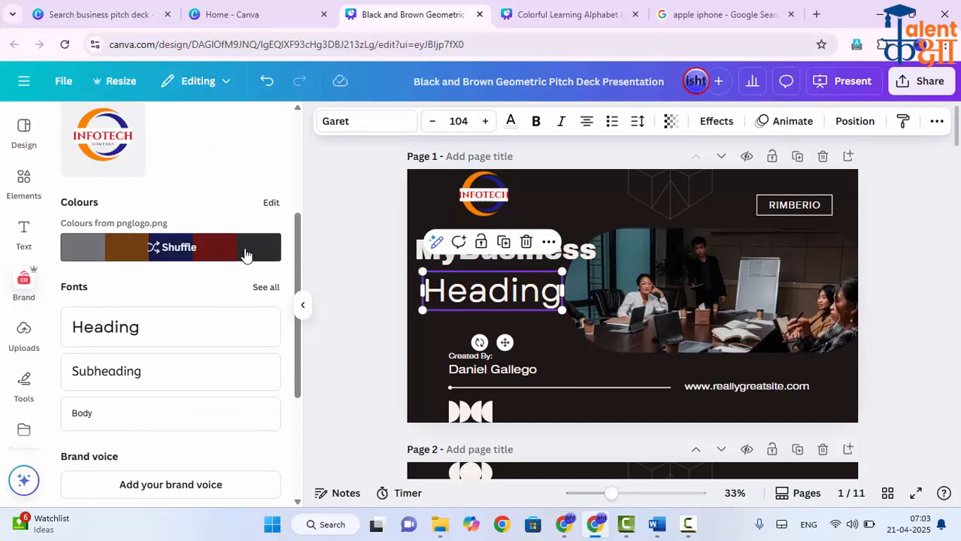
left_click(906, 273)
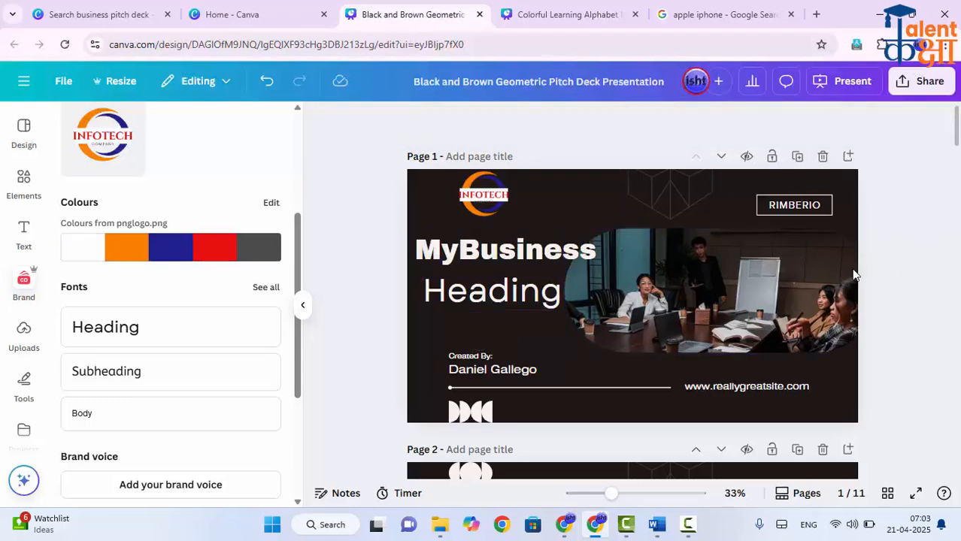
left_click(6, 297)
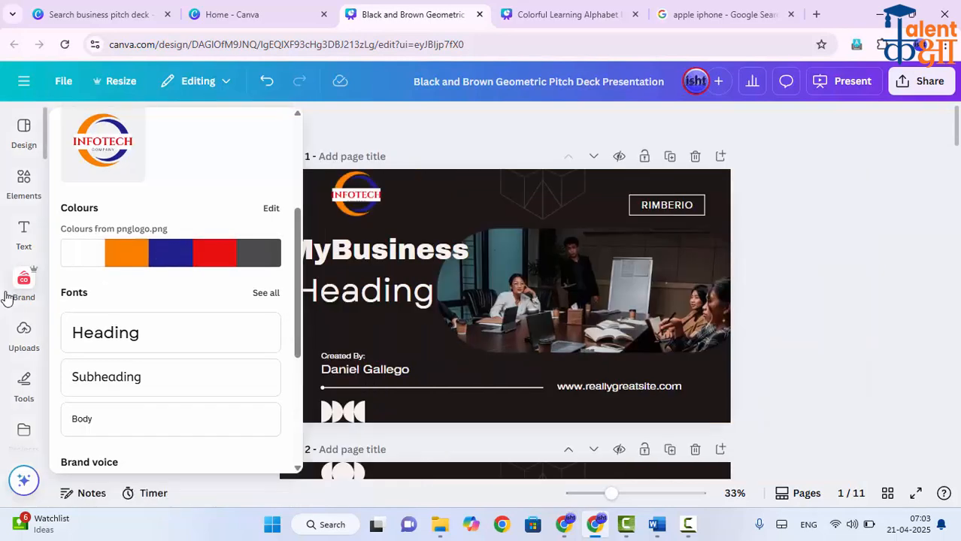
Switch from the pitch deck to the open myCenterBrandKit page and go back to the list of all Brand Kits
left_click(160, 7)
left_click(279, 8)
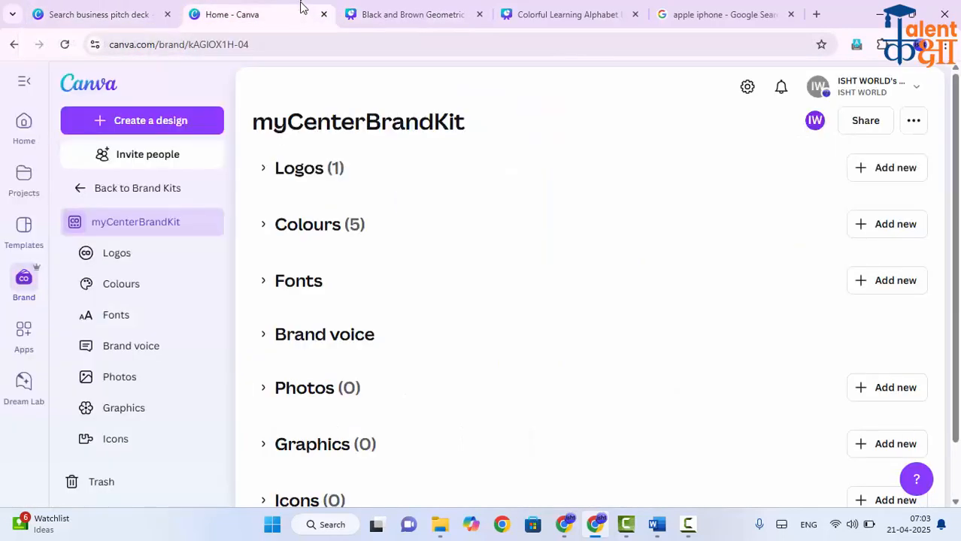
left_click(87, 197)
scroll(601, 375, "down", 2)
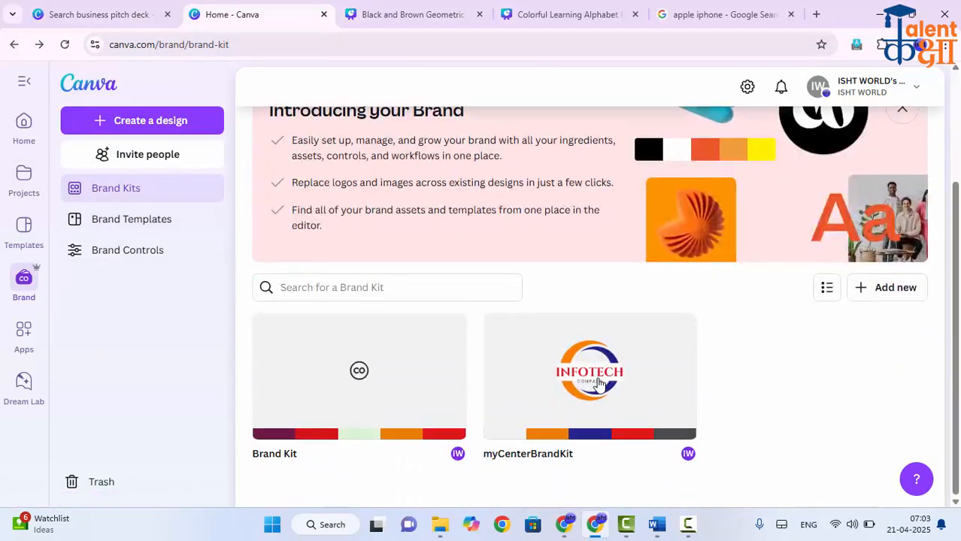
Permanently delete the myCenterBrandKit Brand Kit, acknowledging that the action can't be undone
left_click(677, 334)
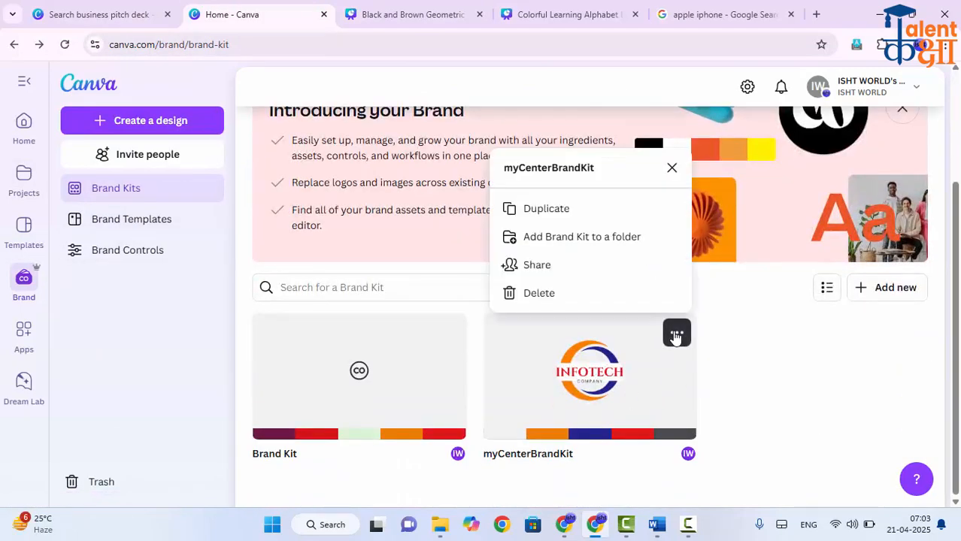
left_click(576, 295)
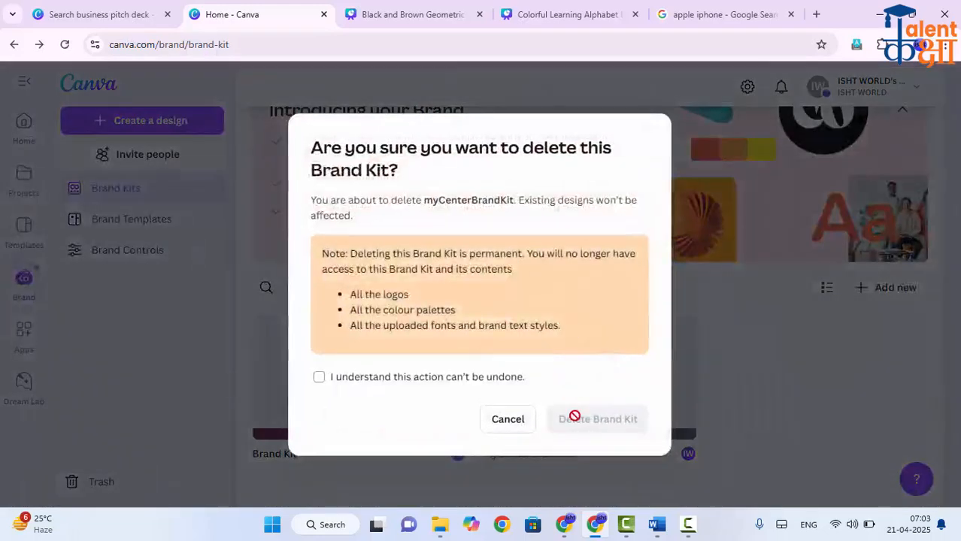
left_click(417, 384)
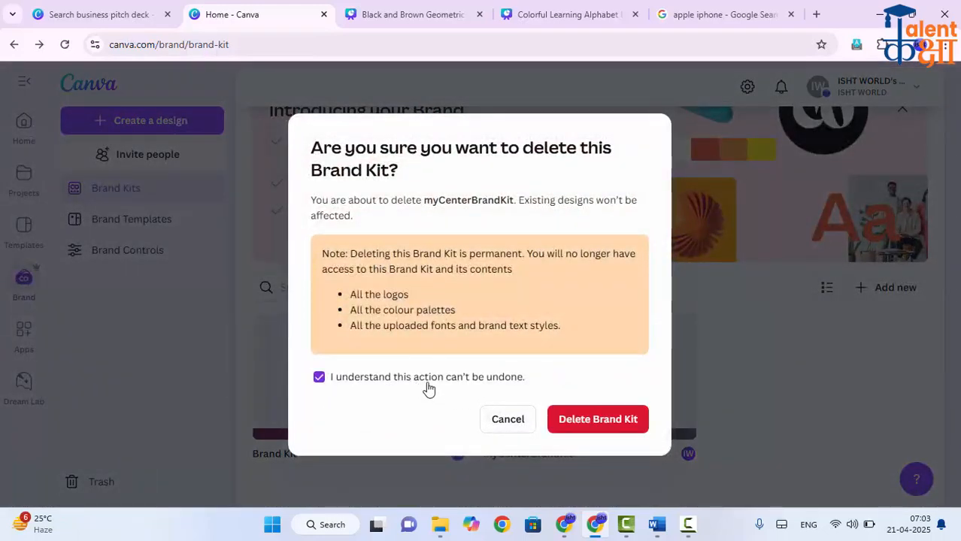
left_click(601, 426)
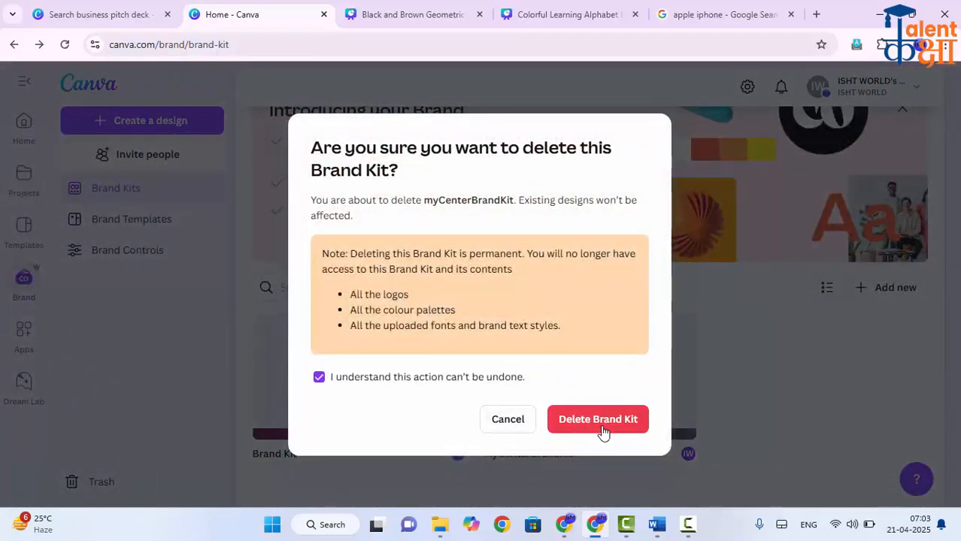